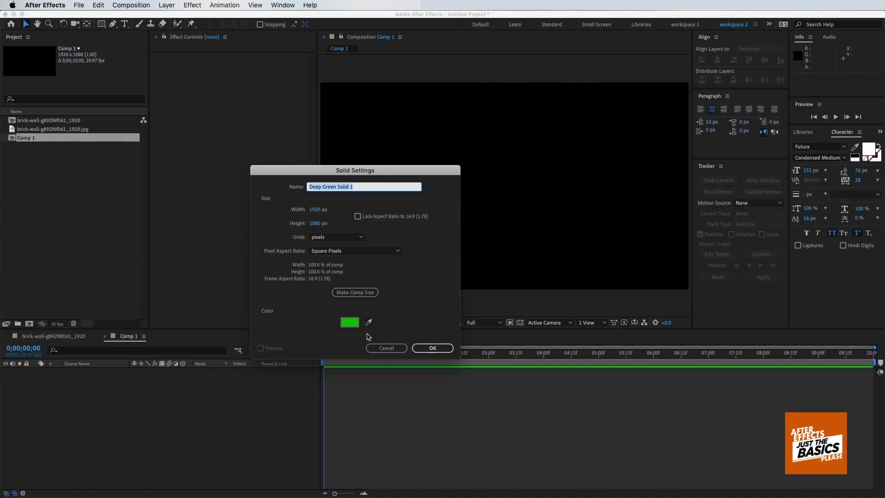
# Step: Create a black 000000 full-frame solid, Black Solid 1, in Comp 1
pyautogui.click(358, 325)
pyautogui.write('000000')
pyautogui.click(329, 224)
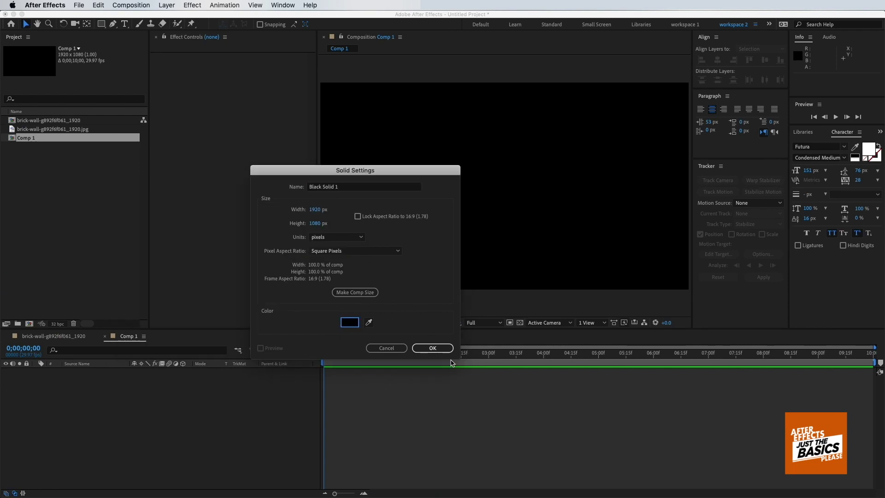
pyautogui.click(432, 347)
pyautogui.click(113, 23)
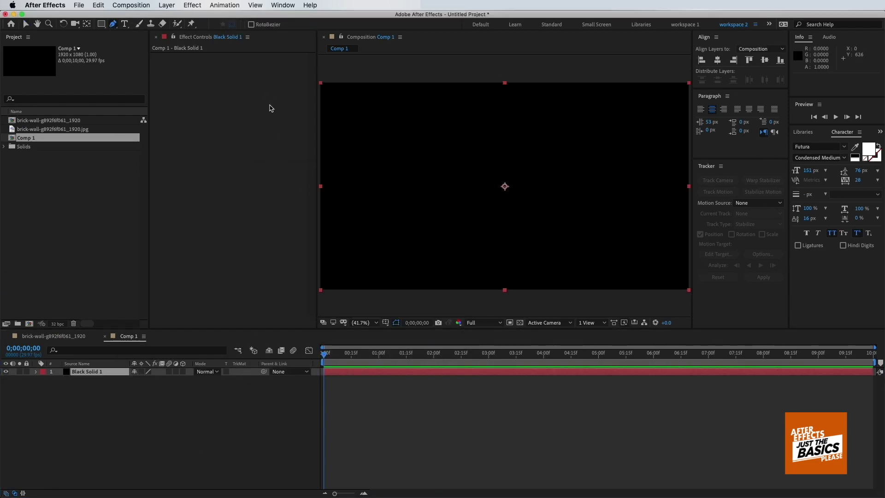
# Step: Draw the first curving vine mask from the bottom of the frame to the top
pyautogui.click(488, 285)
pyautogui.moveTo(492, 264); pyautogui.dragTo(512, 242)
pyautogui.moveTo(518, 212); pyautogui.dragTo(509, 199)
pyautogui.click(479, 185)
pyautogui.moveTo(457, 144); pyautogui.dragTo(471, 131)
pyautogui.click(510, 109)
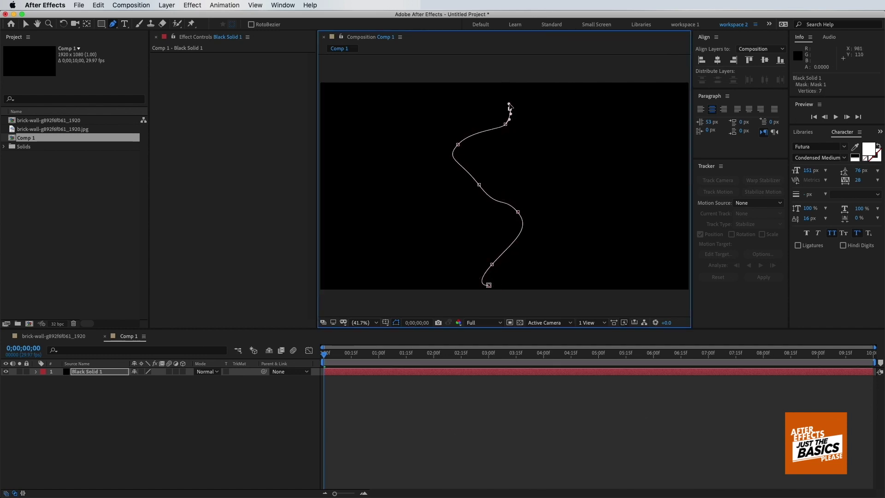
pyautogui.click(108, 374)
# Step: Draw a second curving vine mask rising from near the bottom
pyautogui.click(511, 274)
pyautogui.moveTo(497, 247); pyautogui.dragTo(492, 231)
pyautogui.moveTo(508, 200); pyautogui.dragTo(508, 159)
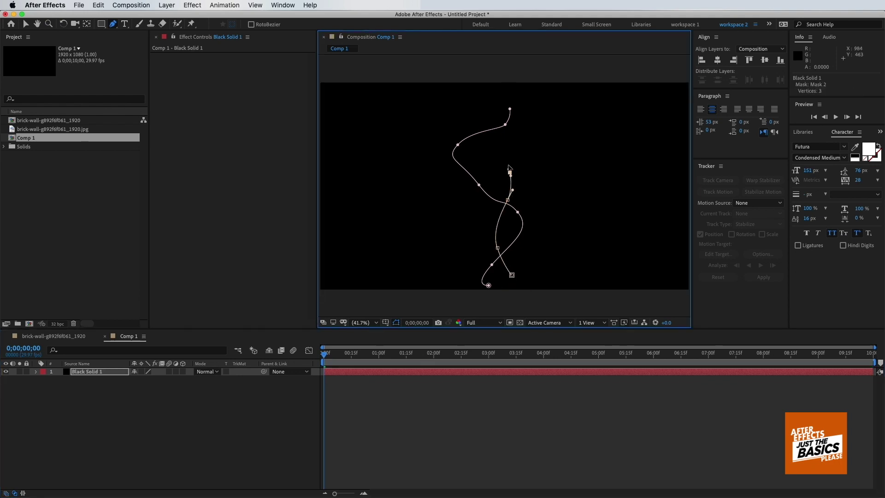
pyautogui.click(487, 124)
pyautogui.moveTo(486, 102); pyautogui.dragTo(488, 97)
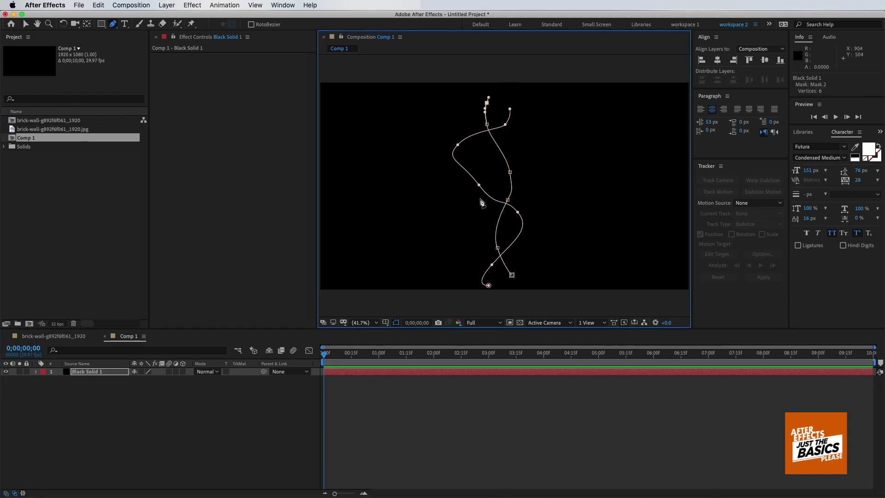
pyautogui.click(122, 374)
# Step: Draw a third vine mask branching from mid-frame toward the upper left
pyautogui.click(499, 236)
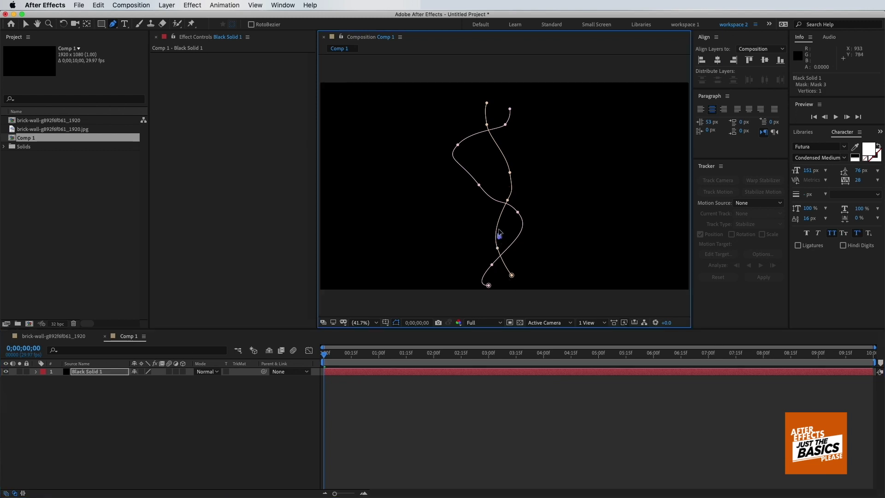
pyautogui.click(461, 168)
pyautogui.click(434, 148)
pyautogui.click(414, 127)
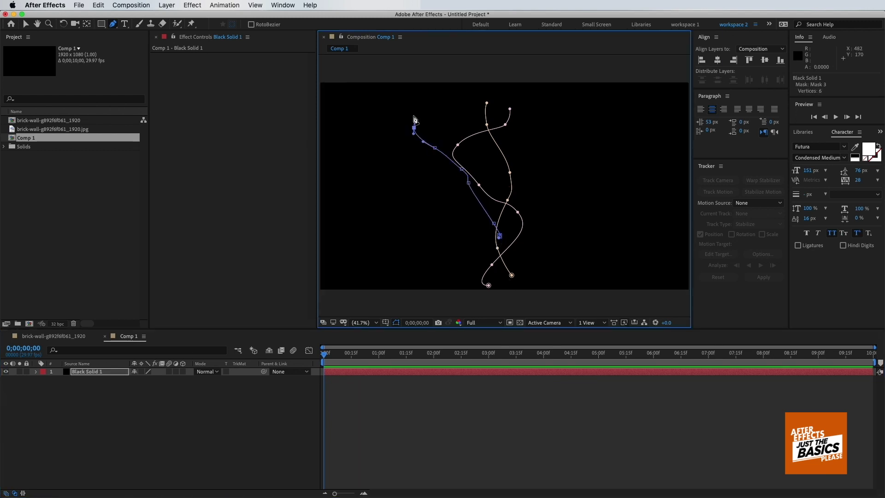
pyautogui.click(112, 363)
# Step: Draw a fourth vine mask branching up to the right with a curved end
pyautogui.click(514, 189)
pyautogui.click(526, 170)
pyautogui.click(548, 138)
pyautogui.moveTo(558, 120); pyautogui.dragTo(606, 103)
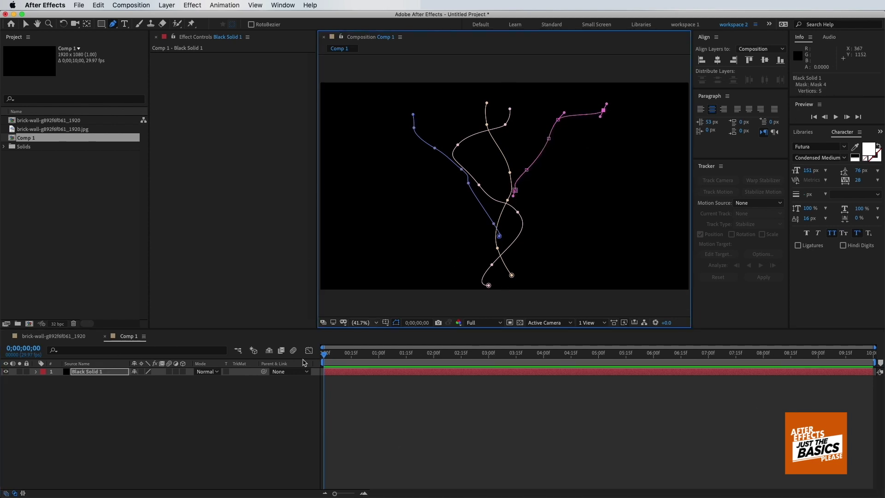
pyautogui.click(89, 372)
# Step: Draw a fifth vine mask extending up-right with a curved top
pyautogui.click(531, 177)
pyautogui.click(549, 158)
pyautogui.moveTo(592, 143); pyautogui.dragTo(585, 96)
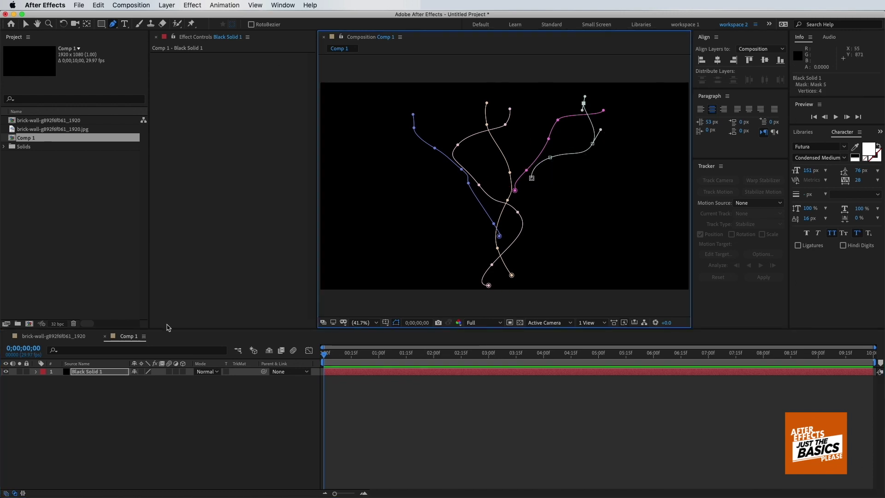
pyautogui.click(103, 372)
# Step: Draw a sixth curved vine mask reaching up near the top
pyautogui.moveTo(512, 252); pyautogui.dragTo(527, 214)
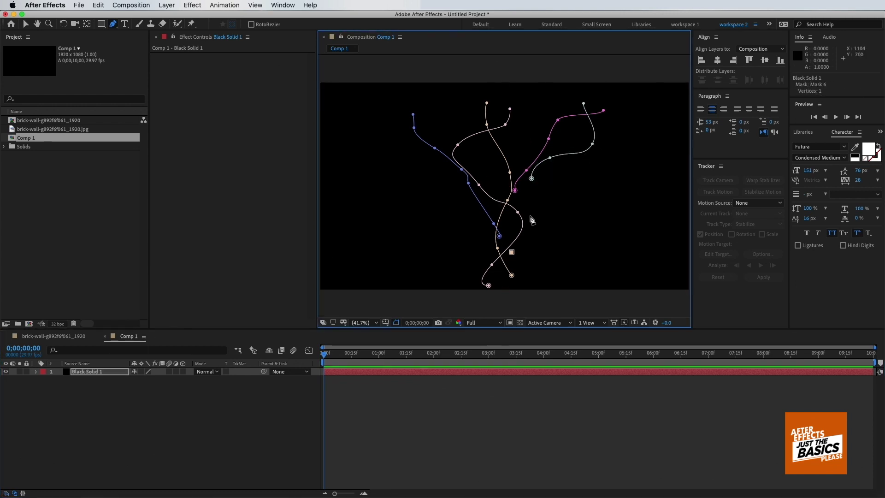
pyautogui.click(553, 182)
pyautogui.click(527, 147)
pyautogui.click(522, 118)
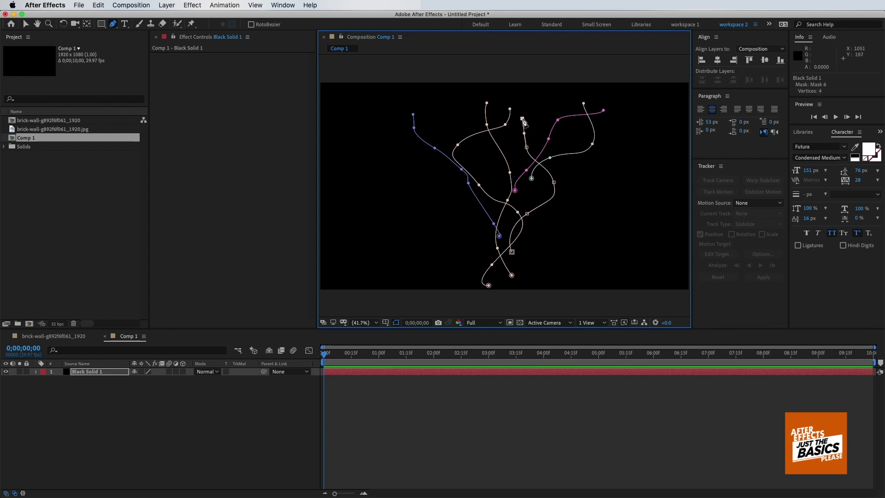
pyautogui.click(100, 372)
# Step: Draw a seventh curving vine mask from the bottom to the top of the frame
pyautogui.click(514, 295)
pyautogui.moveTo(484, 255); pyautogui.dragTo(481, 244)
pyautogui.moveTo(492, 181); pyautogui.dragTo(495, 169)
pyautogui.moveTo(467, 126); pyautogui.dragTo(464, 118)
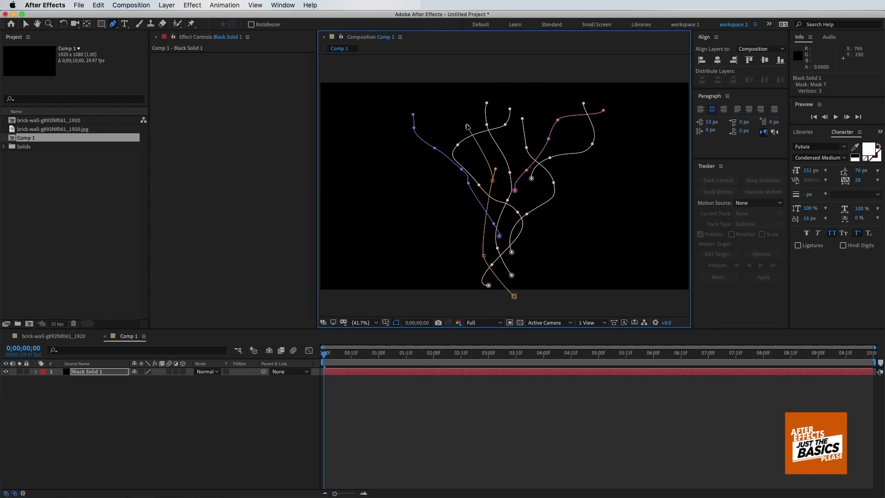
pyautogui.moveTo(475, 74); pyautogui.dragTo(477, 89)
pyautogui.click(217, 450)
pyautogui.click(100, 372)
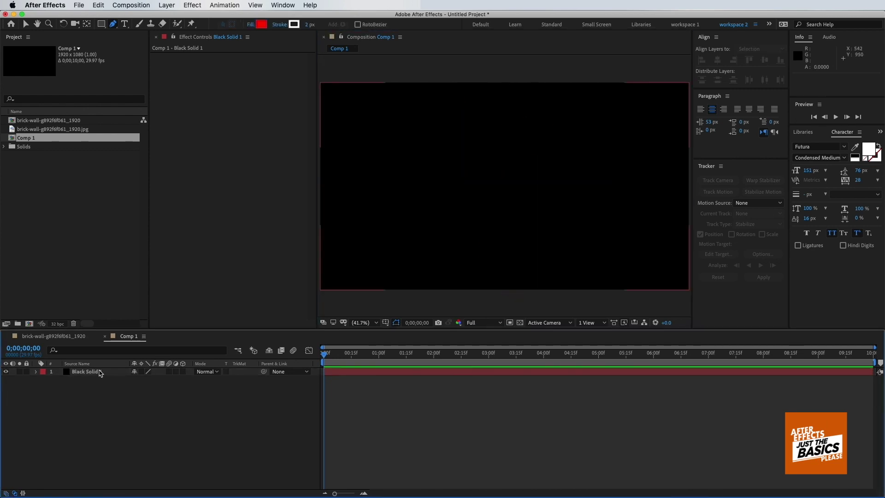
# Step: Apply a Stroke effect to all masks with brush size 4.6
pyautogui.click(192, 7)
pyautogui.moveTo(230, 126)
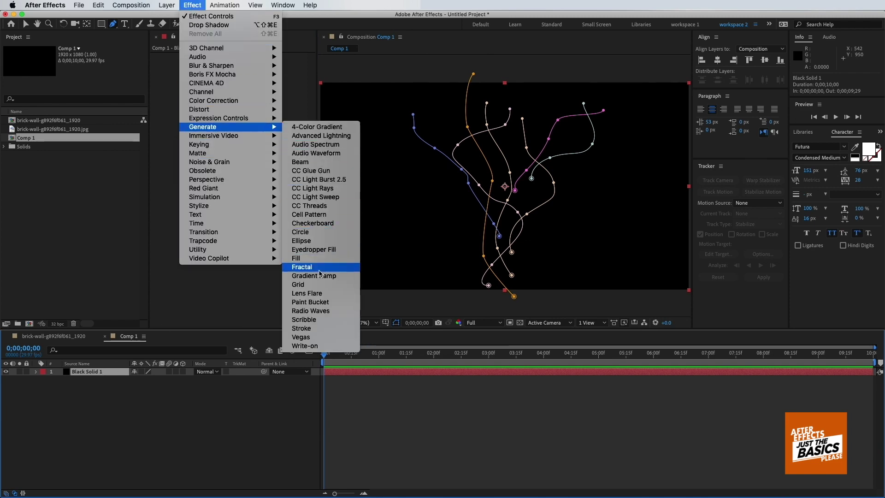
pyautogui.click(318, 328)
pyautogui.click(242, 73)
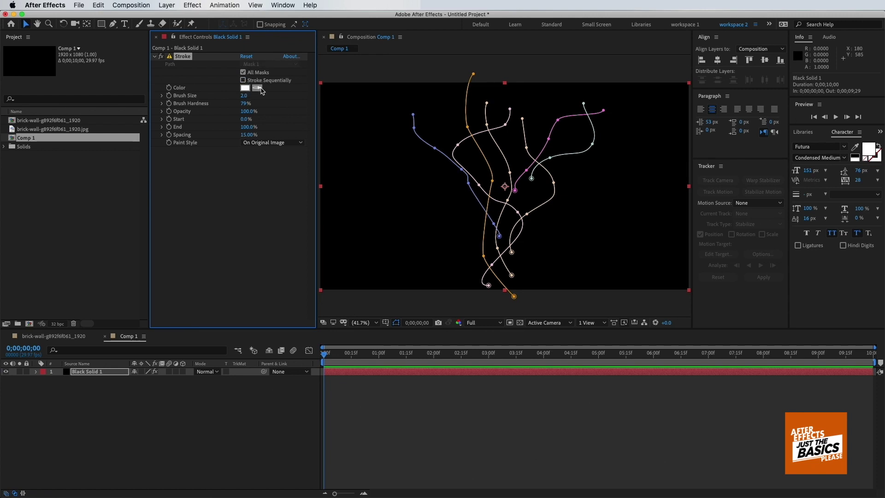
pyautogui.moveTo(244, 96); pyautogui.dragTo(261, 98)
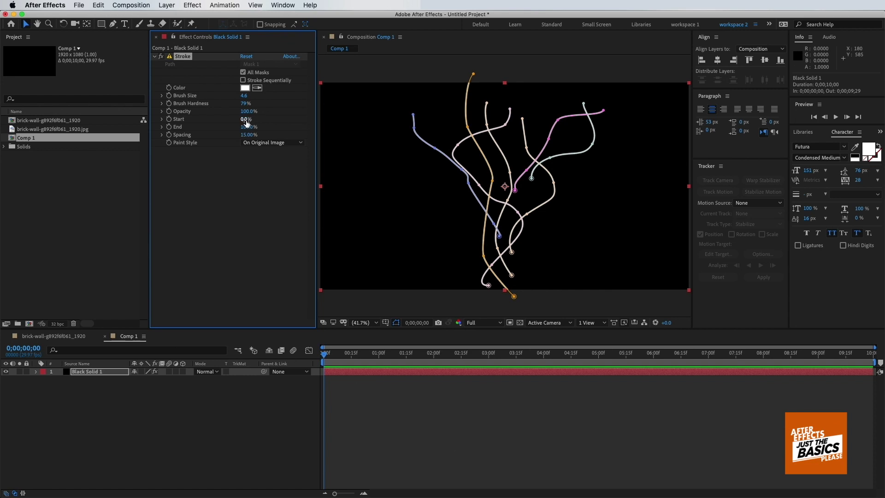
# Step: Keyframe Stroke End from 0% at the start to 100% at 3;05
pyautogui.moveTo(249, 129); pyautogui.dragTo(203, 163)
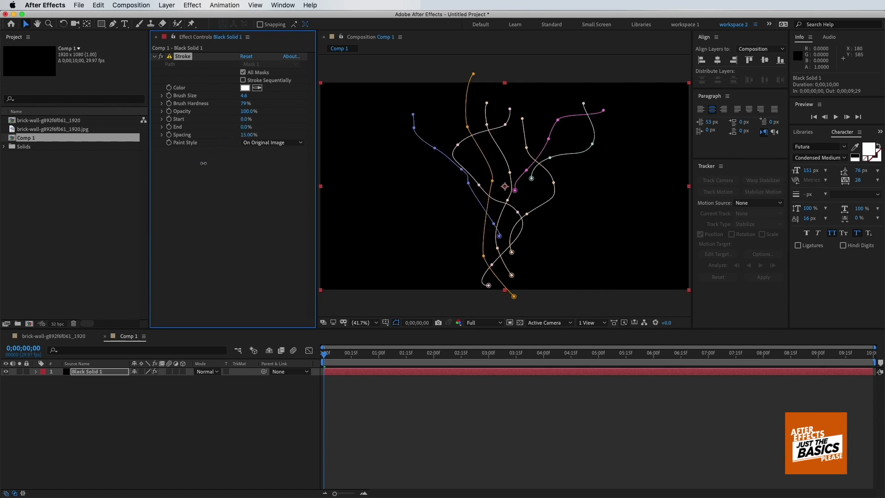
pyautogui.moveTo(371, 358); pyautogui.dragTo(497, 367)
pyautogui.moveTo(257, 130); pyautogui.dragTo(450, 317)
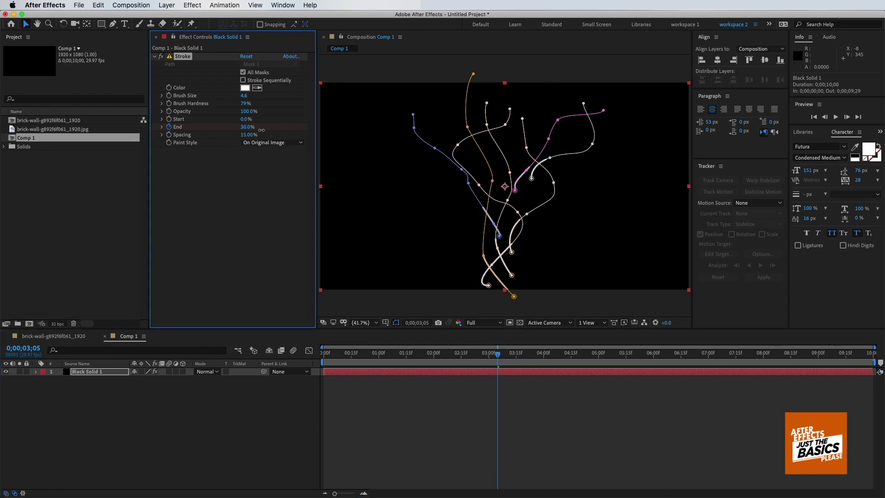
# Step: Set the preview resolution to Half and preview the draw-on
pyautogui.click(474, 322)
pyautogui.click(475, 355)
pyautogui.press('space')
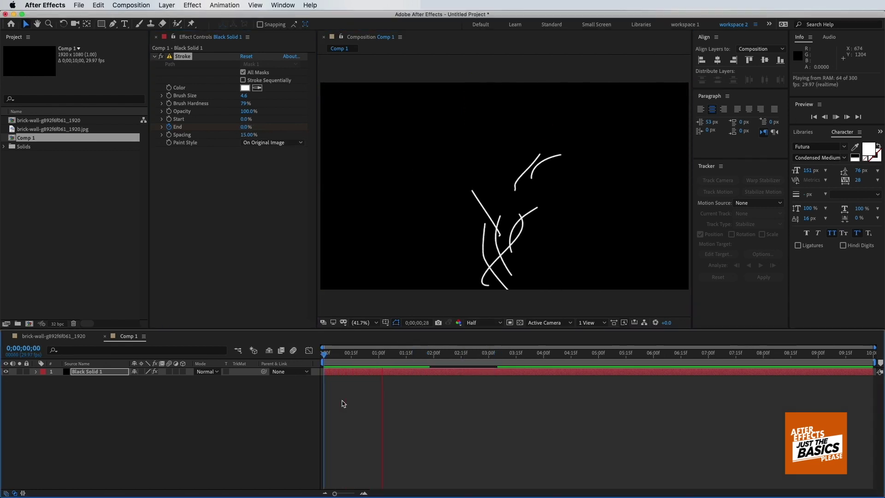
pyautogui.press('space')
# Step: Move the 100% End keyframe to 4;15 and apply Easy Ease to it
pyautogui.press('u')
pyautogui.moveTo(498, 389); pyautogui.dragTo(571, 388)
pyautogui.rightClick(571, 388)
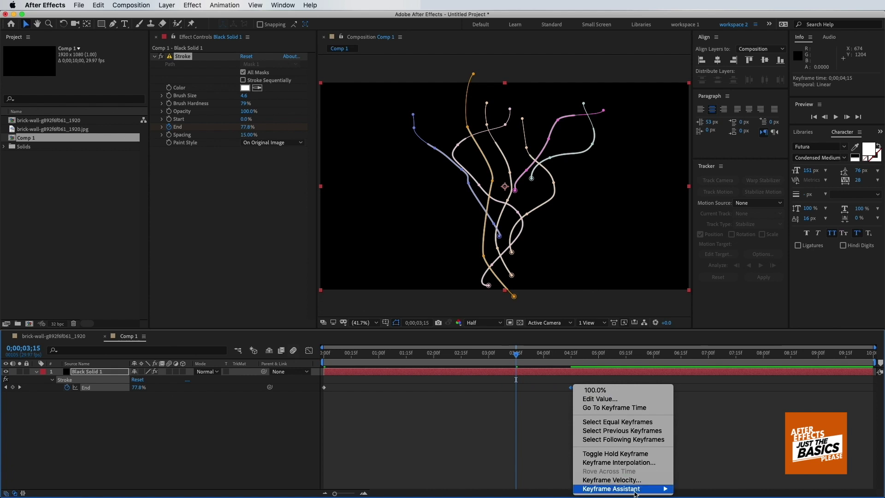
pyautogui.click(705, 446)
# Step: Preview the eased draw-on again from an earlier time
pyautogui.moveTo(515, 353); pyautogui.dragTo(379, 373)
pyautogui.press('space')
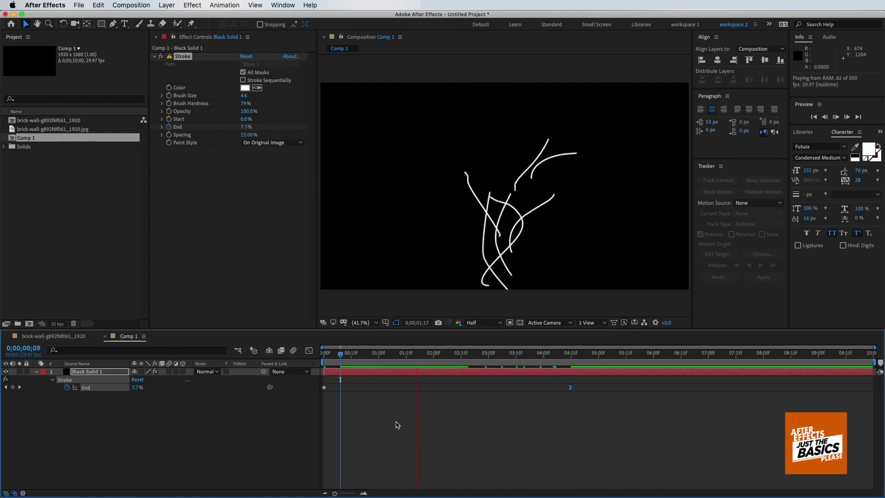
pyautogui.press('space')
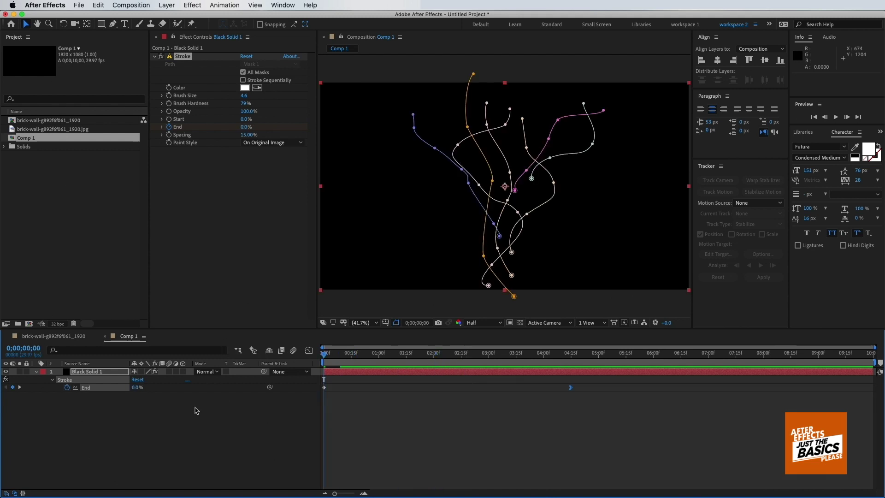
pyautogui.click(197, 410)
pyautogui.click(92, 371)
pyautogui.click(166, 5)
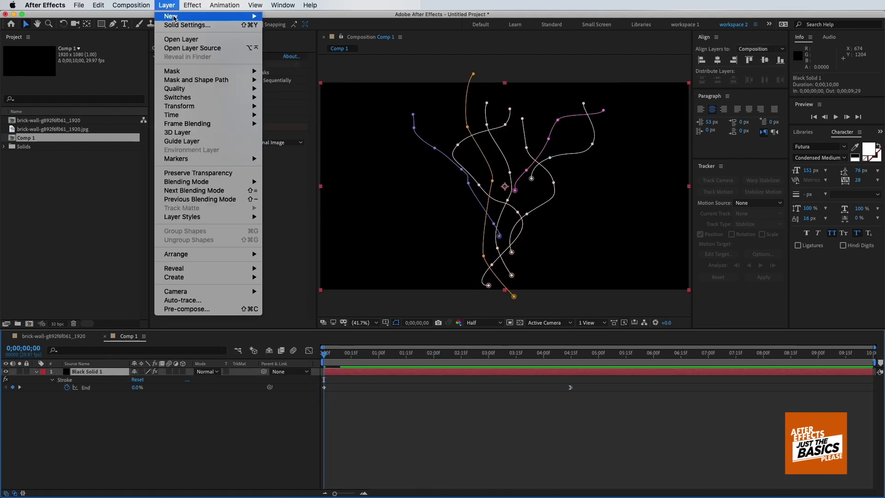
# Step: Add Adjustment Layer 1 with a Gradient Ramp effect
pyautogui.moveTo(184, 17)
pyautogui.click(299, 75)
pyautogui.click(189, 4)
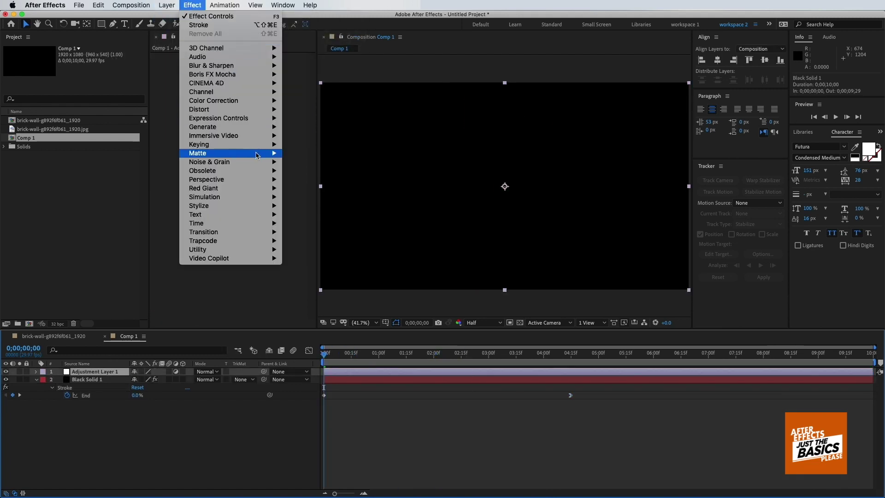
pyautogui.moveTo(212, 127)
pyautogui.click(323, 276)
pyautogui.moveTo(325, 363); pyautogui.dragTo(471, 364)
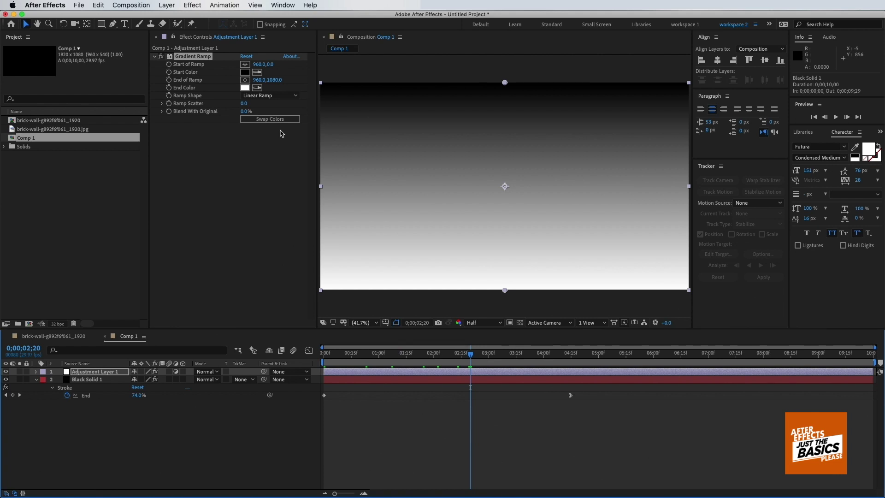
# Step: Set Black Solid 1's Stroke Paint Style to On Transparent
pyautogui.click(106, 379)
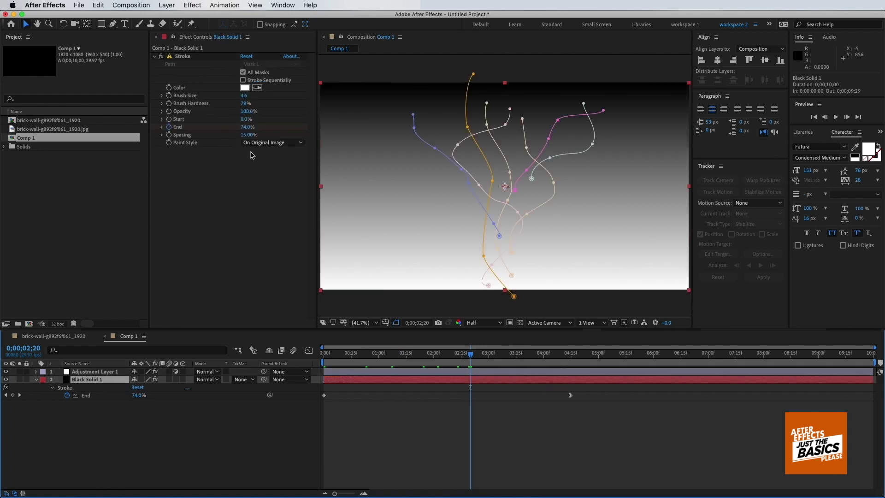
pyautogui.click(272, 142)
pyautogui.click(266, 156)
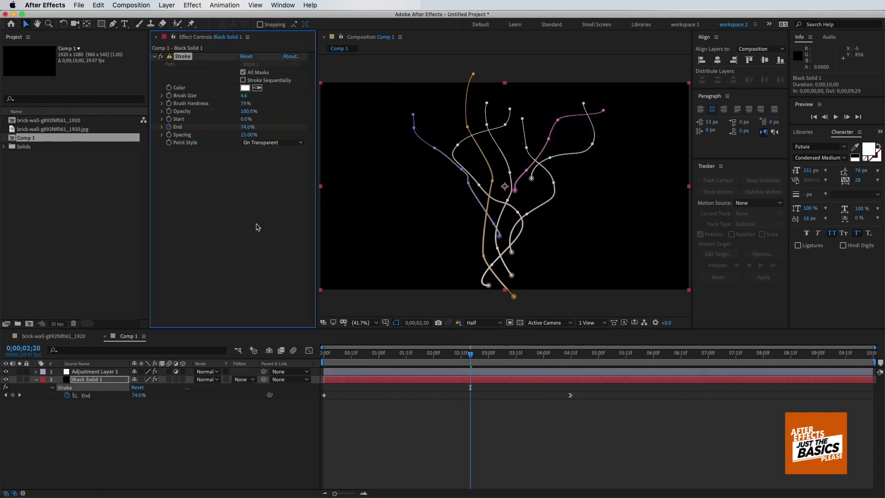
pyautogui.click(102, 371)
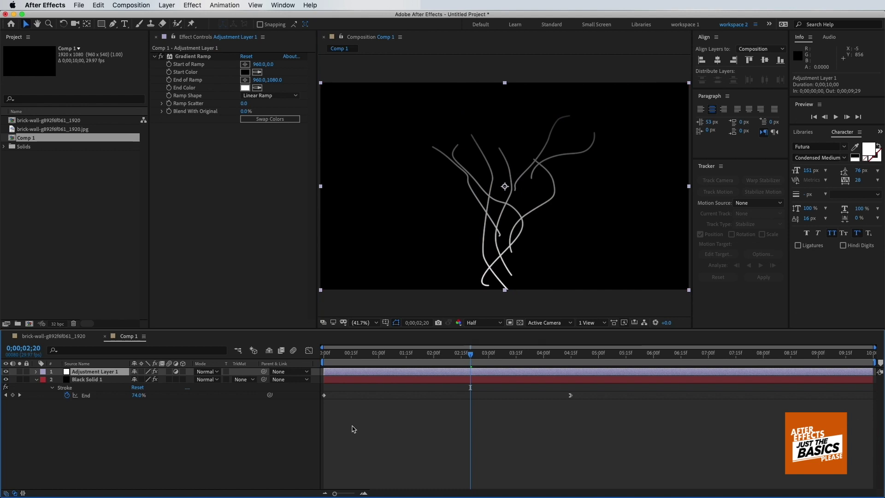
# Step: Set the Gradient Ramp End Color to A4FF00 and Start Color to 225700
pyautogui.click(244, 88)
pyautogui.click(257, 313)
pyautogui.click(243, 223)
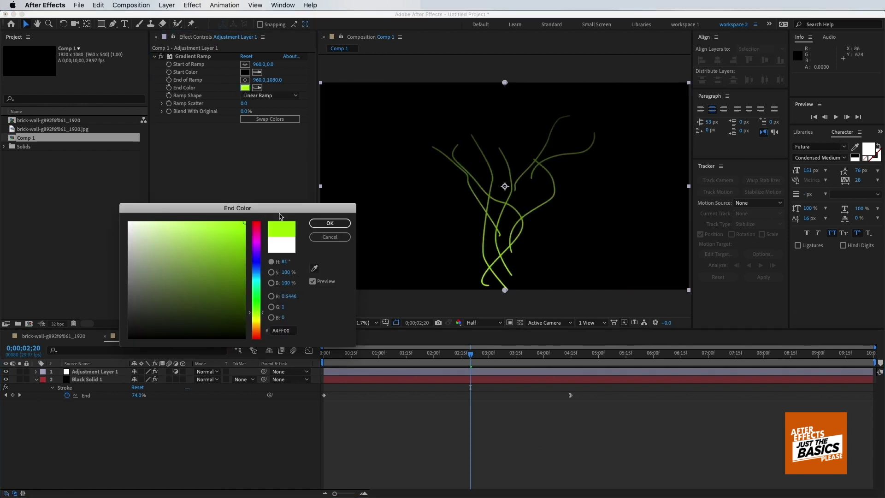
pyautogui.click(329, 223)
pyautogui.click(245, 73)
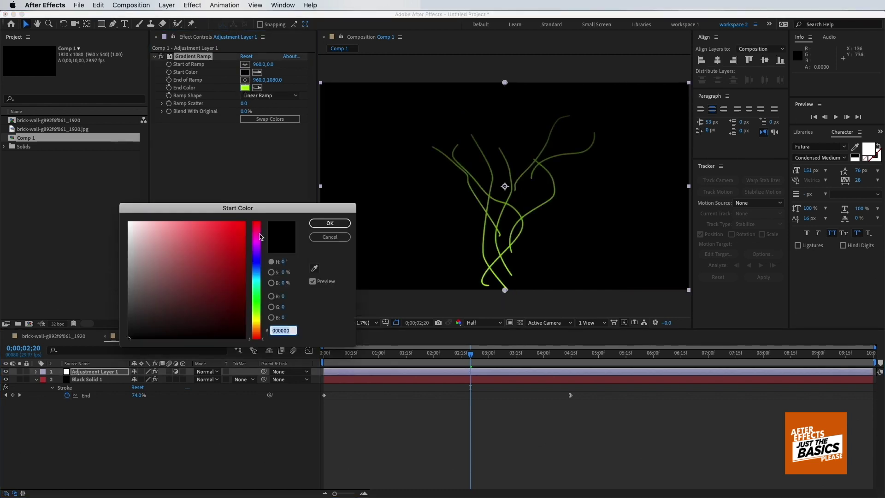
pyautogui.click(258, 306)
pyautogui.moveTo(244, 267); pyautogui.dragTo(259, 299)
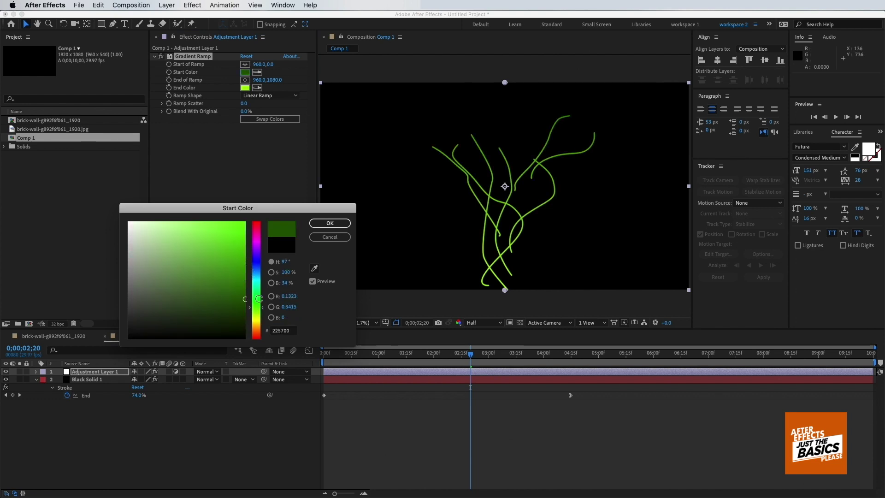
pyautogui.click(330, 224)
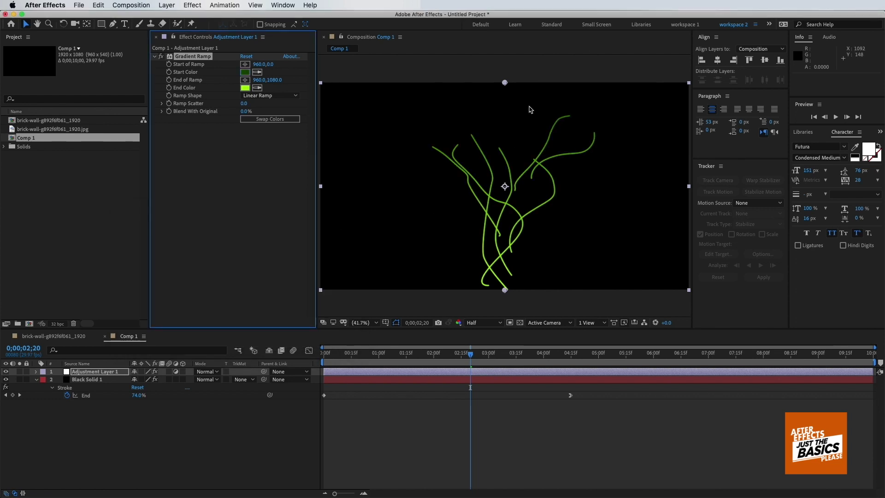
# Step: Move the ramp start to mid-frame and end toward the vine base, then preview
pyautogui.moveTo(504, 83); pyautogui.dragTo(523, 150)
pyautogui.moveTo(504, 290); pyautogui.dragTo(478, 260)
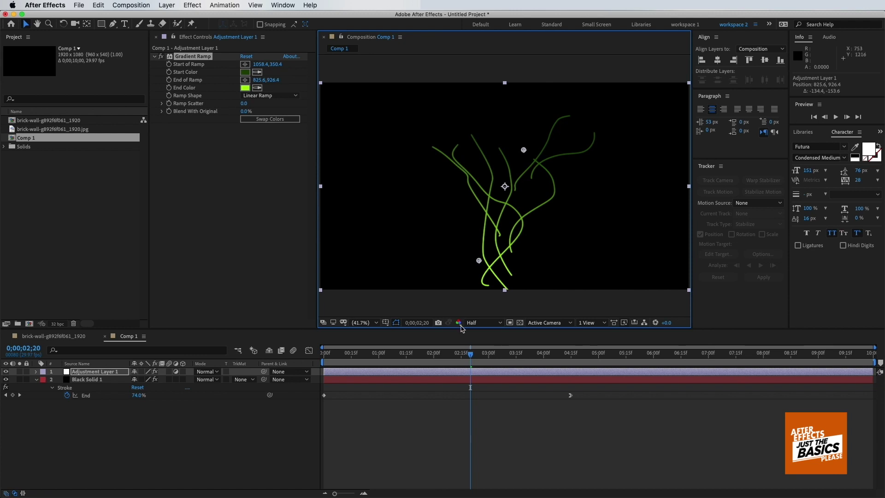
pyautogui.press('space')
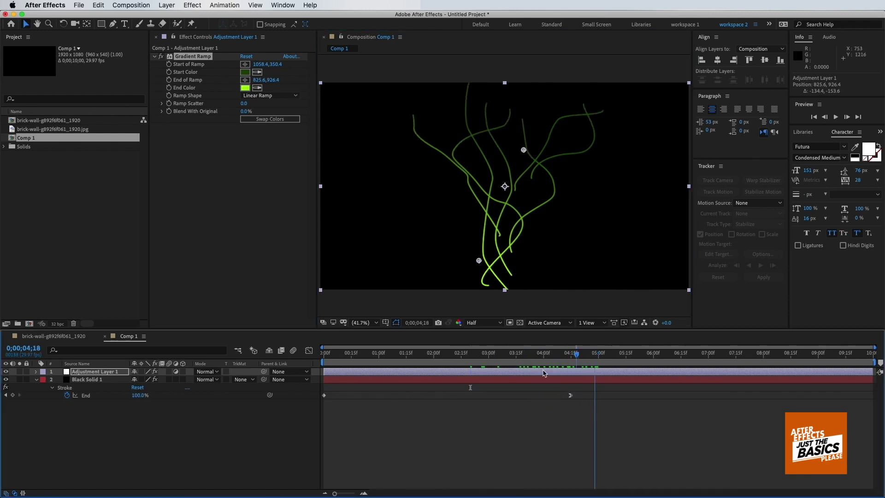
pyautogui.click(188, 6)
# Step: Apply CC Vector Blur with Type Perpendicular and a raised Amount
pyautogui.moveTo(258, 66)
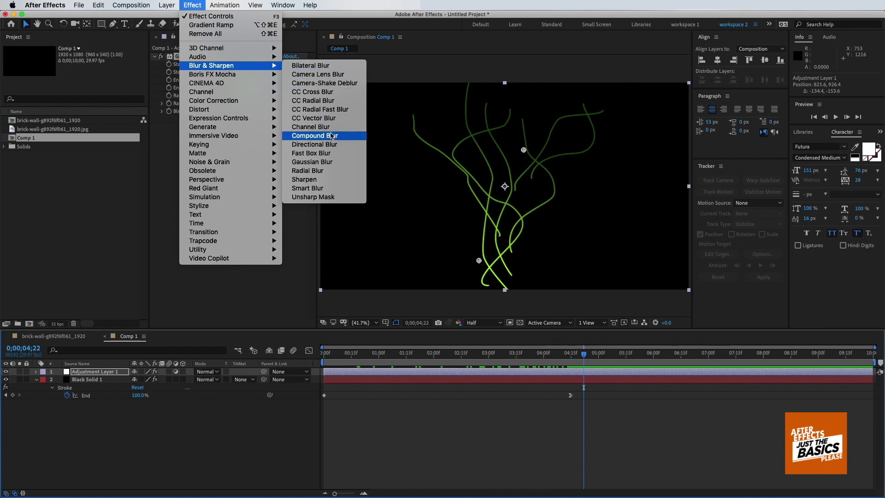
pyautogui.click(330, 118)
pyautogui.click(256, 135)
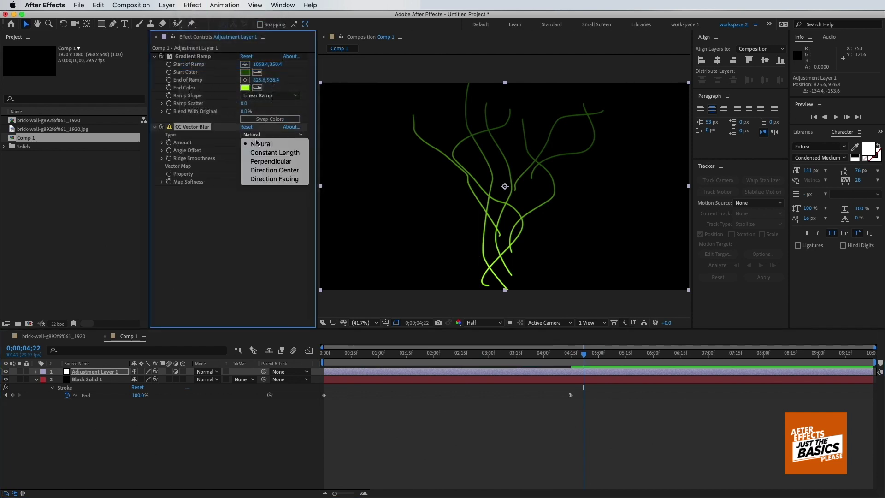
pyautogui.click(265, 162)
pyautogui.moveTo(282, 147); pyautogui.dragTo(301, 146)
# Step: Set the vector blur Angle Offset to about 175° and Property to Alpha
pyautogui.moveTo(375, 354); pyautogui.dragTo(476, 362)
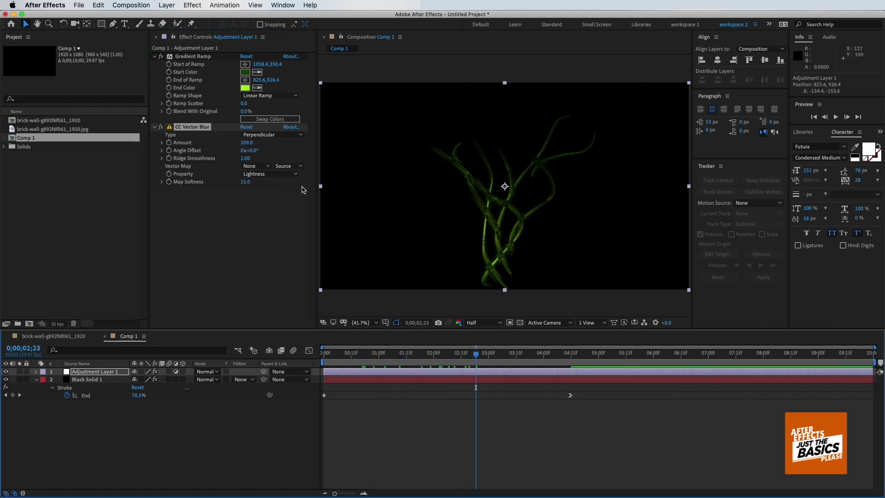
pyautogui.moveTo(253, 152); pyautogui.dragTo(339, 155)
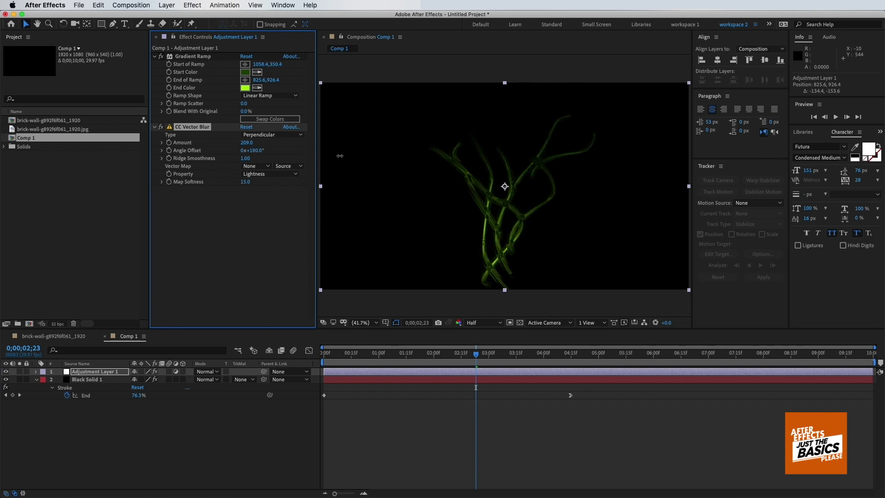
pyautogui.click(269, 174)
pyautogui.click(272, 209)
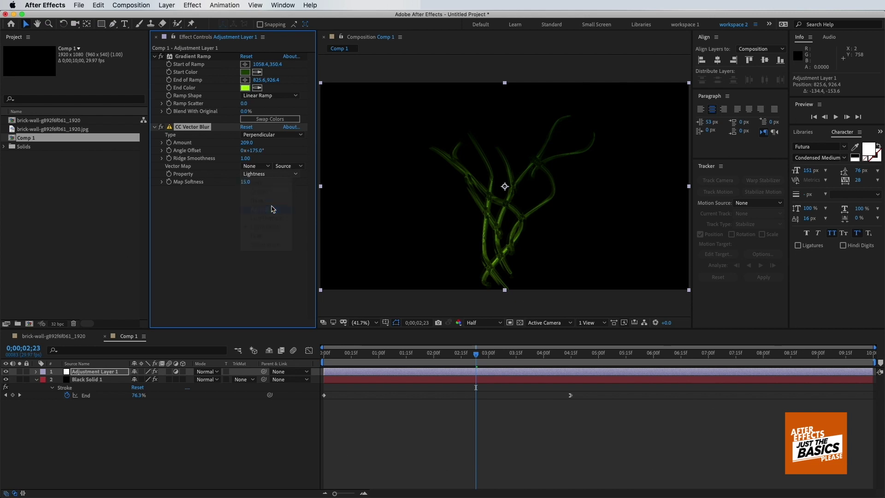
# Step: Set preview resolution to Quarter and play the animation from the start
pyautogui.click(471, 324)
pyautogui.click(471, 315)
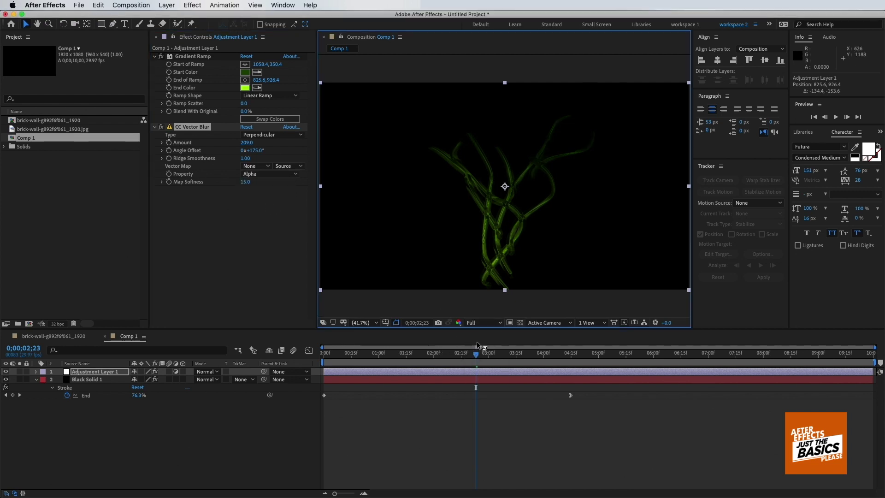
pyautogui.click(481, 324)
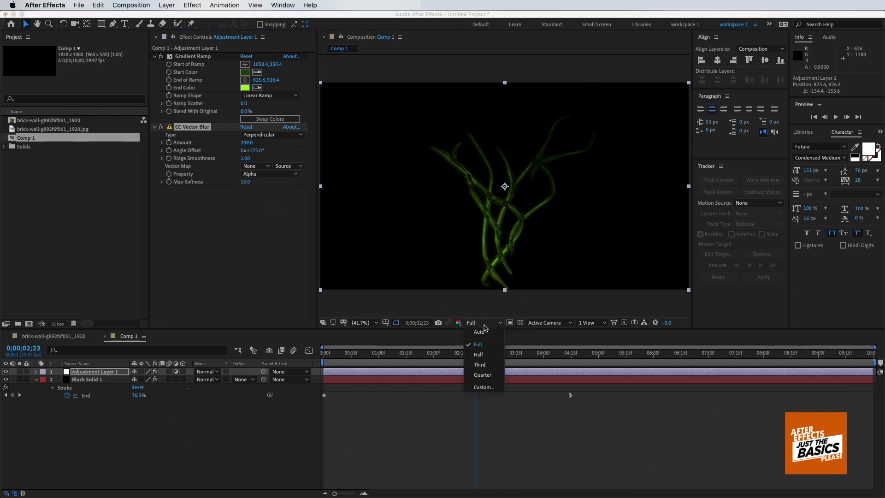
pyautogui.click(479, 374)
pyautogui.moveTo(424, 354); pyautogui.dragTo(363, 355)
pyautogui.press('Home')
pyautogui.press('space')
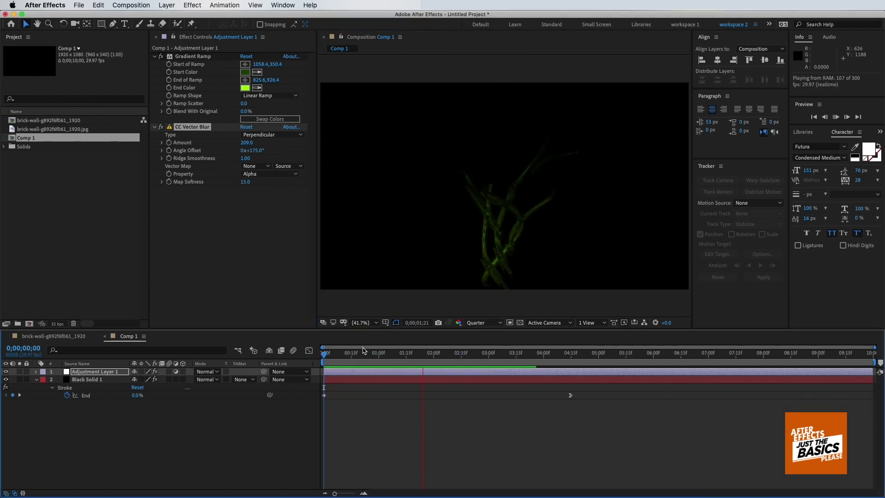
# Step: Duplicate the vine strokes layer, shrink the copy and move it up-left
pyautogui.press('space')
pyautogui.hotkey('ctrl', 'Down')
pyautogui.hotkey('ctrl', 'd')
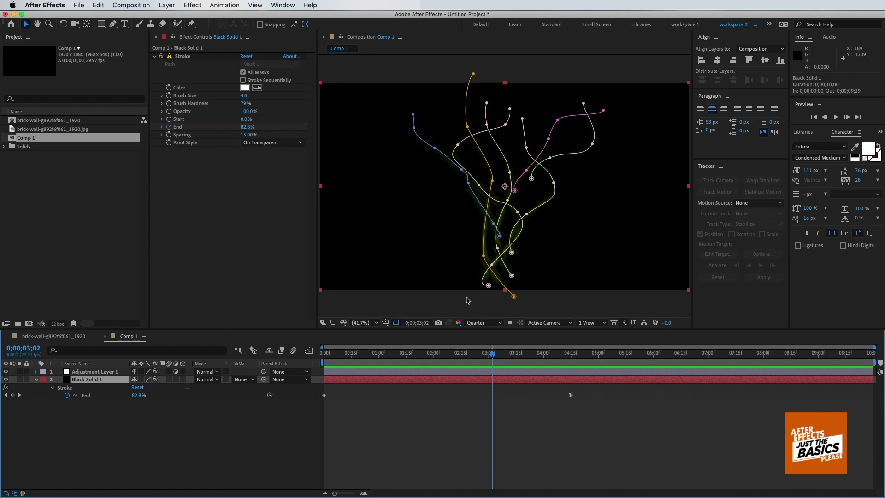
pyautogui.moveTo(690, 86); pyautogui.dragTo(610, 122)
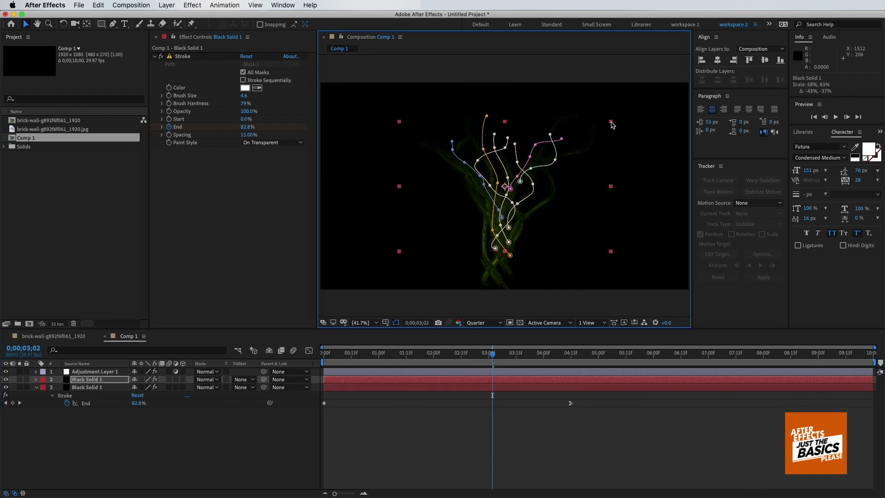
pyautogui.moveTo(532, 212); pyautogui.dragTo(481, 192)
# Step: Rotate the copy to -47° and delay its start to about 1;13
pyautogui.press('r')
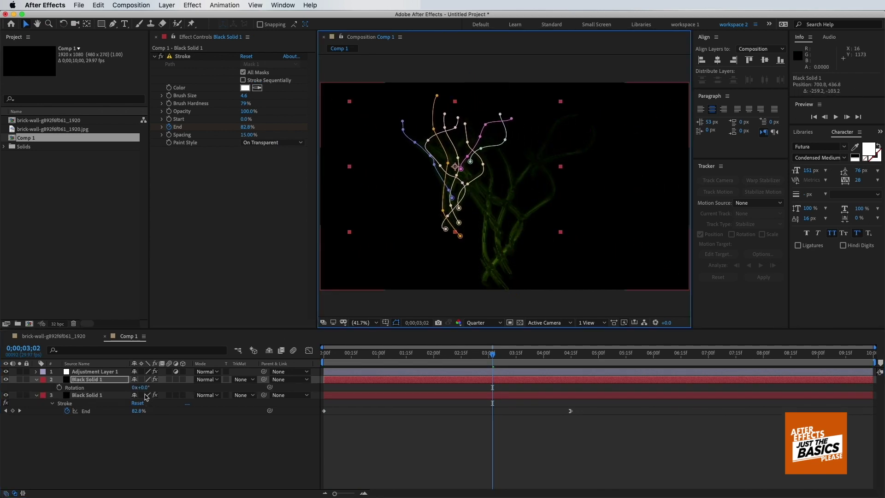
pyautogui.moveTo(139, 387); pyautogui.dragTo(118, 385)
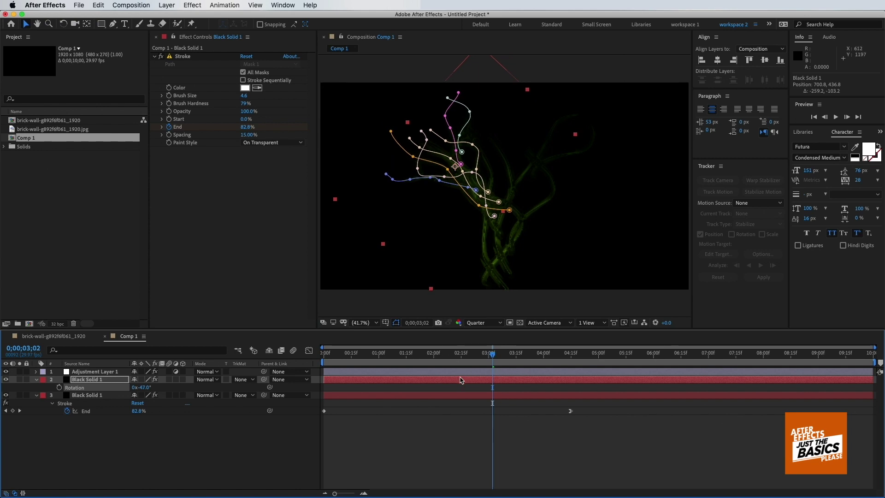
pyautogui.moveTo(461, 380); pyautogui.dragTo(513, 387)
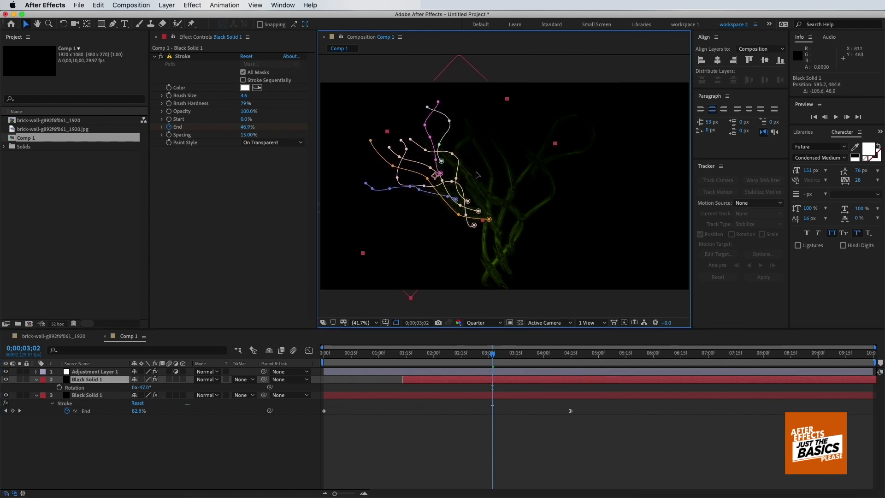
pyautogui.click(429, 390)
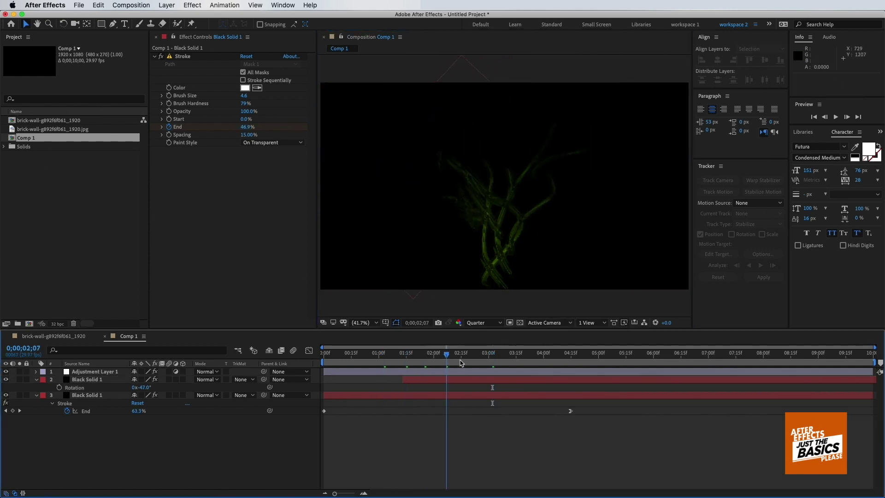
pyautogui.click(476, 323)
pyautogui.click(478, 344)
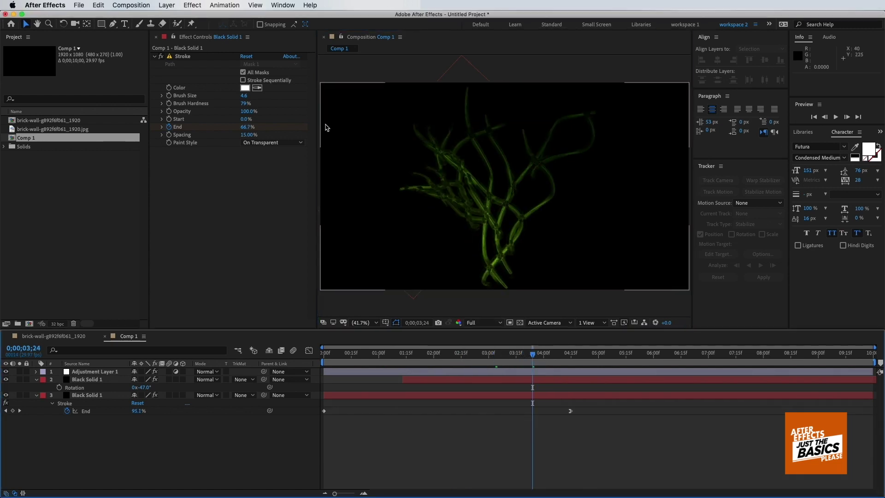
# Step: Swap the ramp colours and set Start Color to 379000, then open the brick-wall composition
pyautogui.click(95, 371)
pyautogui.click(277, 121)
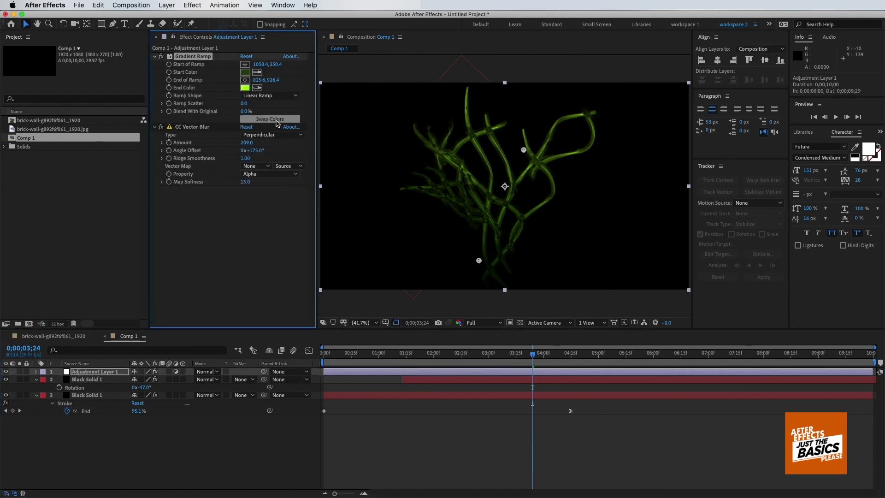
pyautogui.click(245, 72)
pyautogui.click(241, 273)
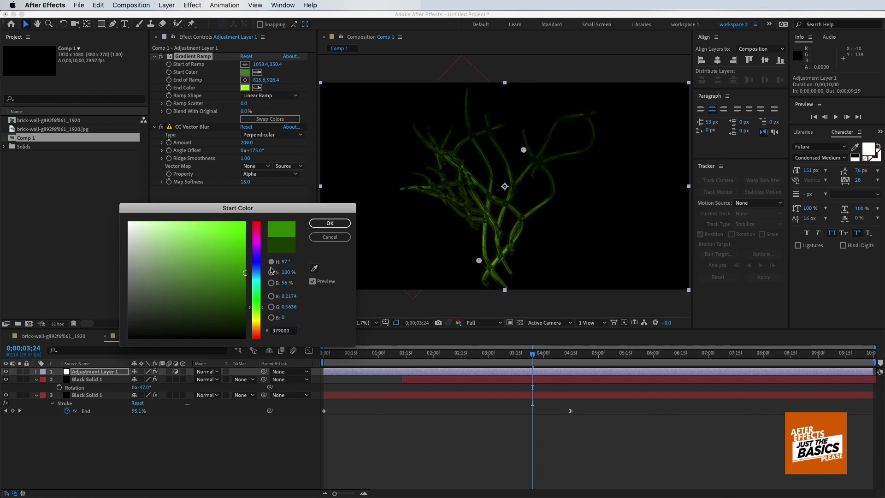
pyautogui.click(330, 223)
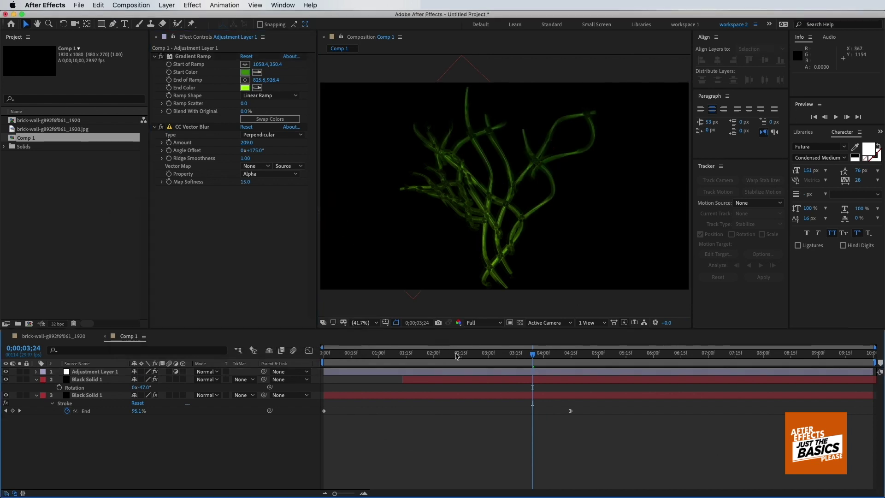
pyautogui.moveTo(452, 350); pyautogui.dragTo(577, 353)
pyautogui.click(69, 336)
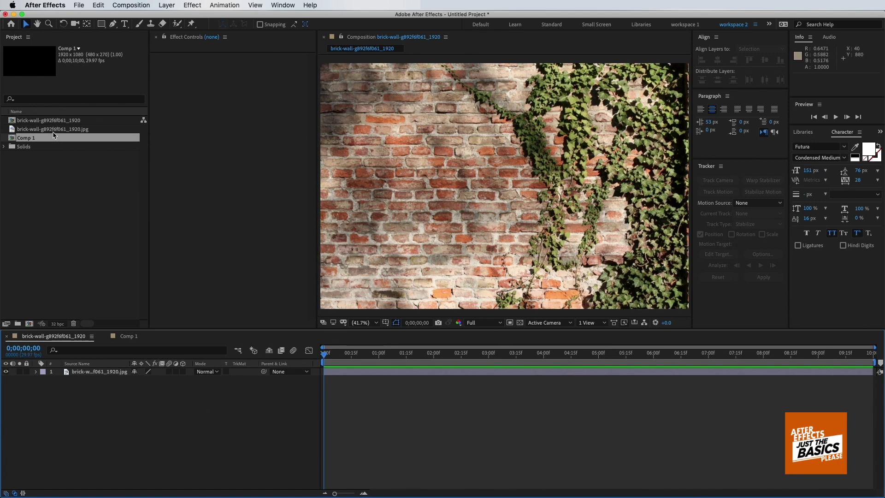
# Step: Place Comp 1 above the brick-wall photo and preview at Third resolution
pyautogui.moveTo(25, 144); pyautogui.dragTo(98, 374)
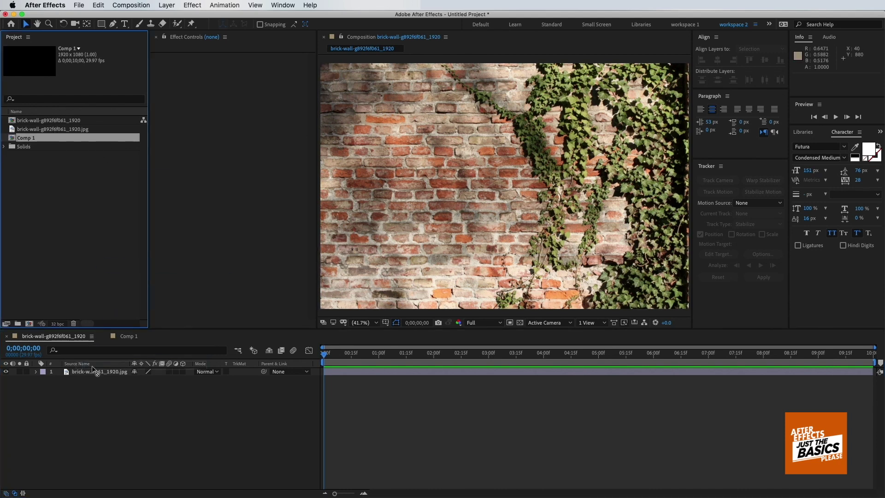
pyautogui.press('space')
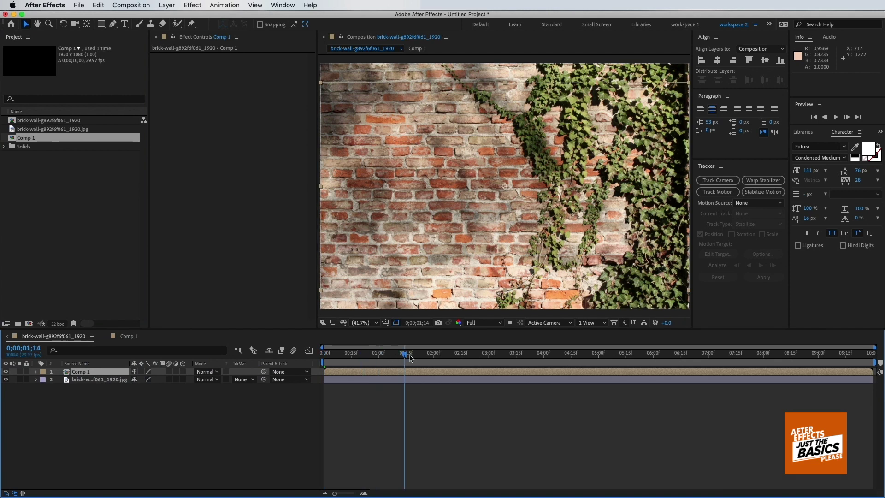
pyautogui.click(482, 323)
pyautogui.click(481, 369)
# Step: Rotate the vine layer to 36° and reposition it lower right
pyautogui.moveTo(428, 266); pyautogui.dragTo(366, 257)
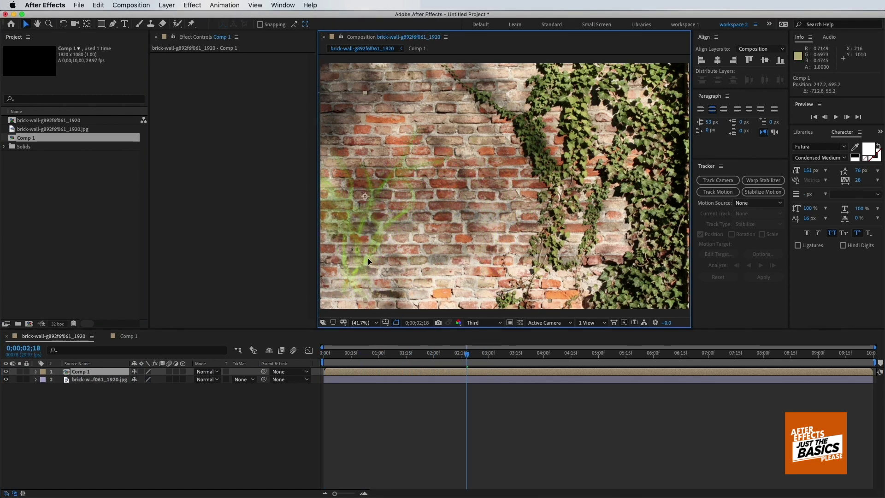
pyautogui.press('r')
pyautogui.moveTo(140, 380); pyautogui.dragTo(163, 382)
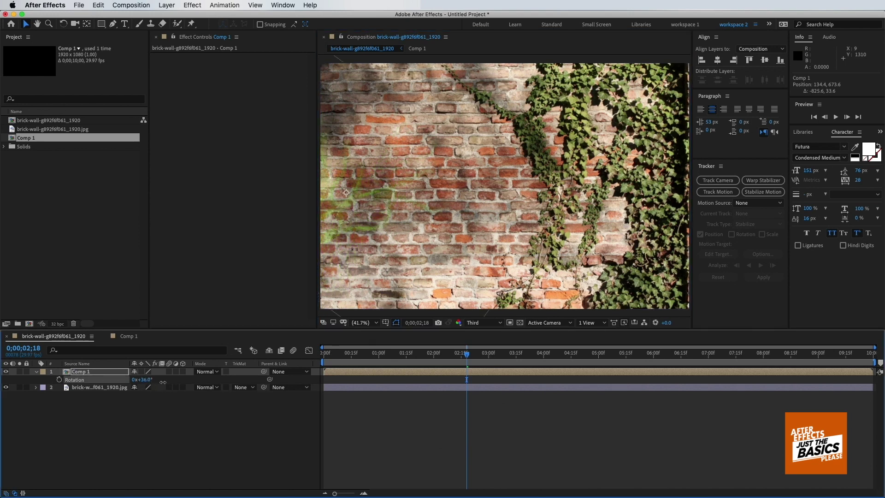
pyautogui.moveTo(365, 228); pyautogui.dragTo(401, 238)
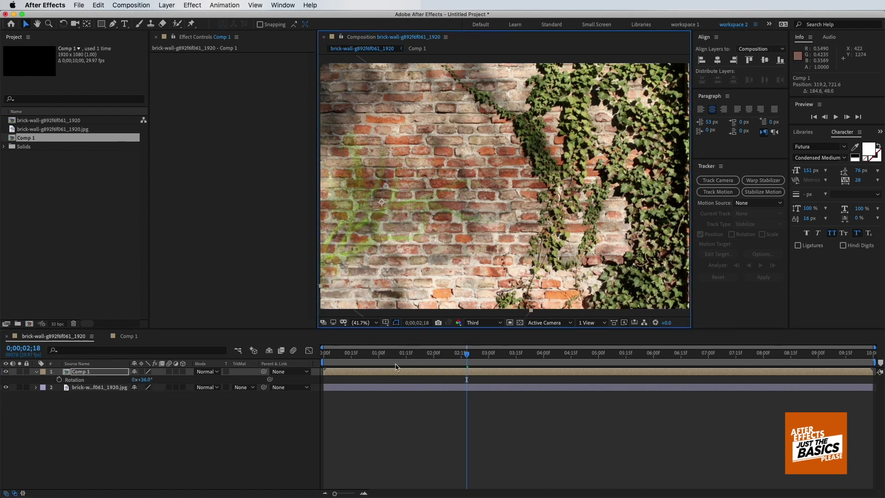
# Step: Set the vine layer's blend mode to Multiply and duplicate it
pyautogui.click(130, 379)
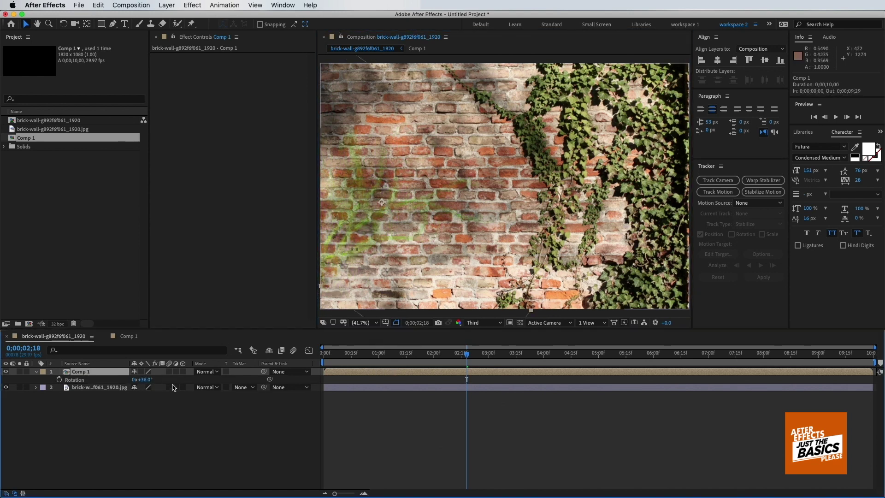
pyautogui.click(207, 372)
pyautogui.click(238, 173)
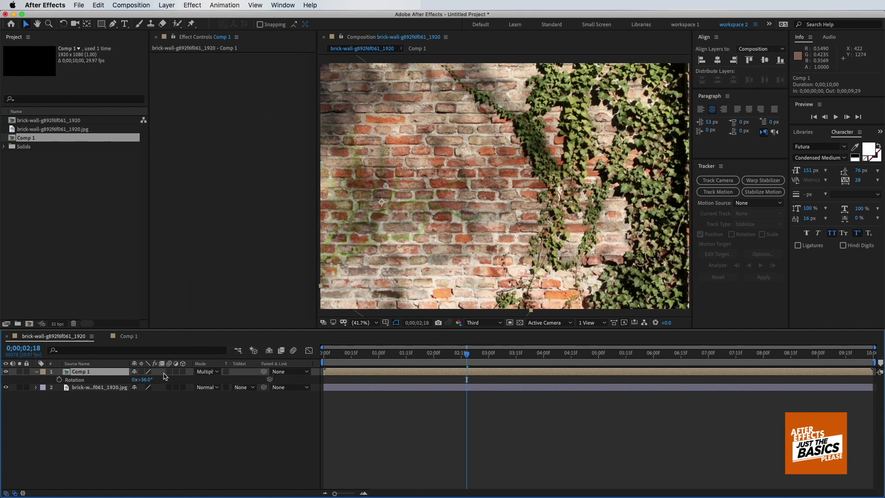
pyautogui.hotkey('ctrl', 'd')
pyautogui.hotkey('ctrl', 'd')
pyautogui.hotkey('ctrl', 'd')
# Step: Scrub the vine animation, then pre-compose the four Comp 1 copies into Pre-comp 1
pyautogui.moveTo(359, 354); pyautogui.dragTo(483, 352)
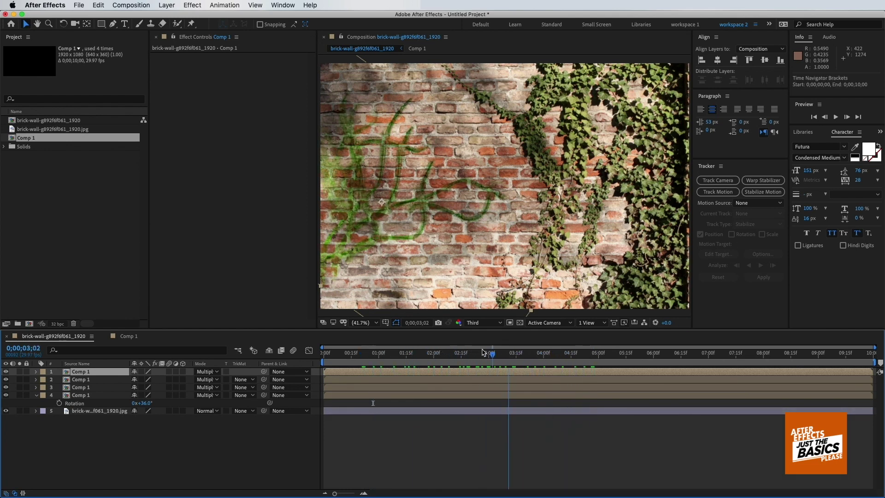
pyautogui.moveTo(482, 353); pyautogui.dragTo(474, 353)
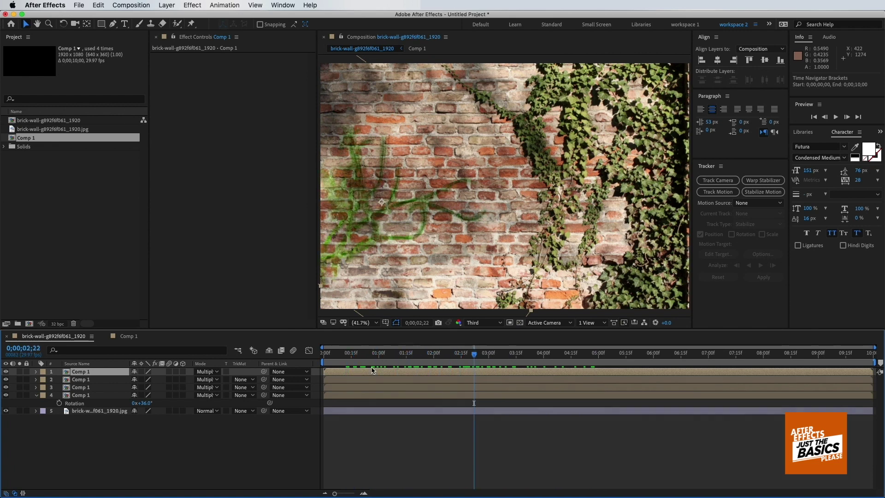
pyautogui.hotkey('ctrl', 'shift', 'c')
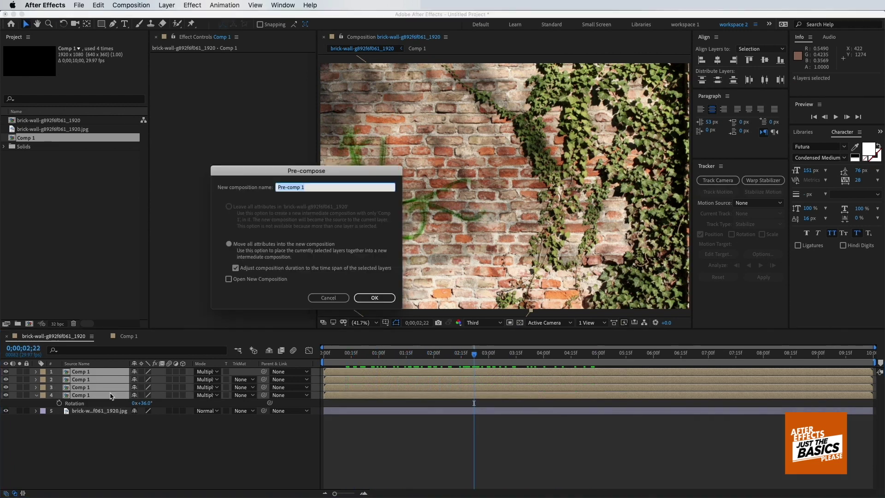
pyautogui.click(380, 299)
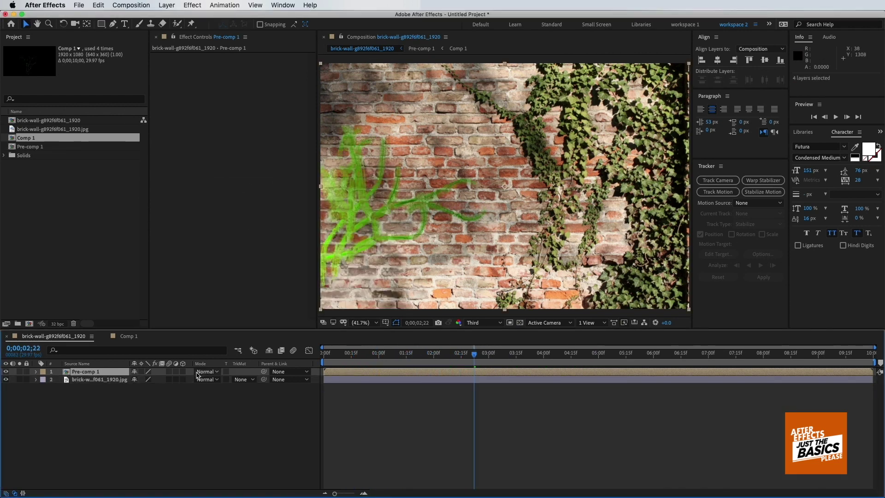
# Step: Try Hard Light on Pre-comp 1, then set its blend mode to Multiply
pyautogui.click(198, 372)
pyautogui.click(227, 304)
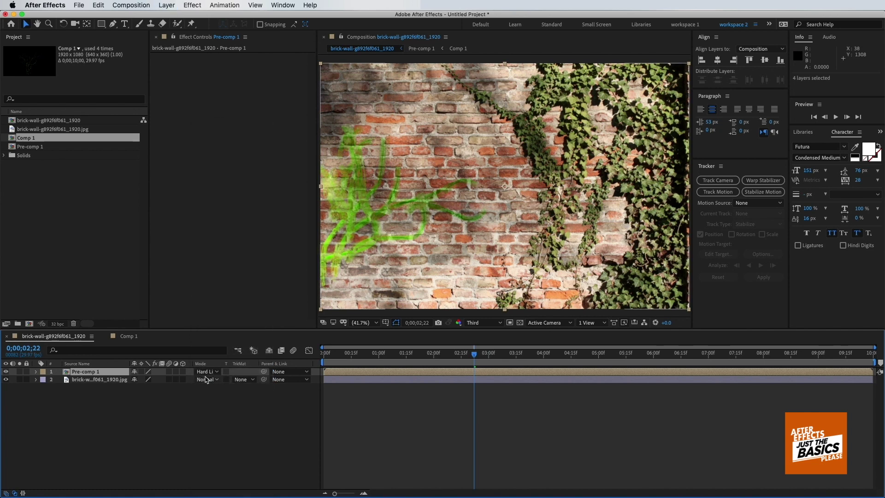
pyautogui.click(206, 371)
pyautogui.click(219, 169)
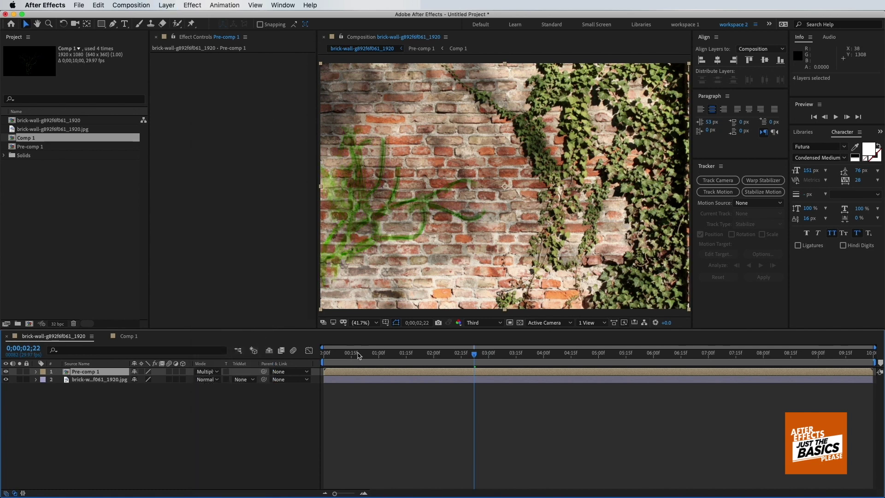
pyautogui.moveTo(344, 364); pyautogui.dragTo(460, 363)
# Step: Duplicate Pre-comp 1 twice, rotate the top copy to 44°, and reposition it
pyautogui.hotkey('ctrl', 'd')
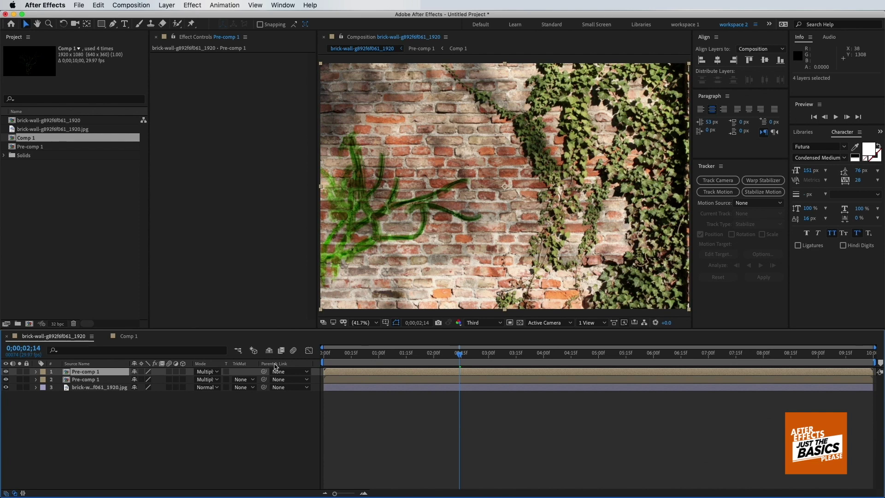
pyautogui.hotkey('ctrl', 'd')
pyautogui.press('r')
pyautogui.moveTo(141, 380); pyautogui.dragTo(192, 359)
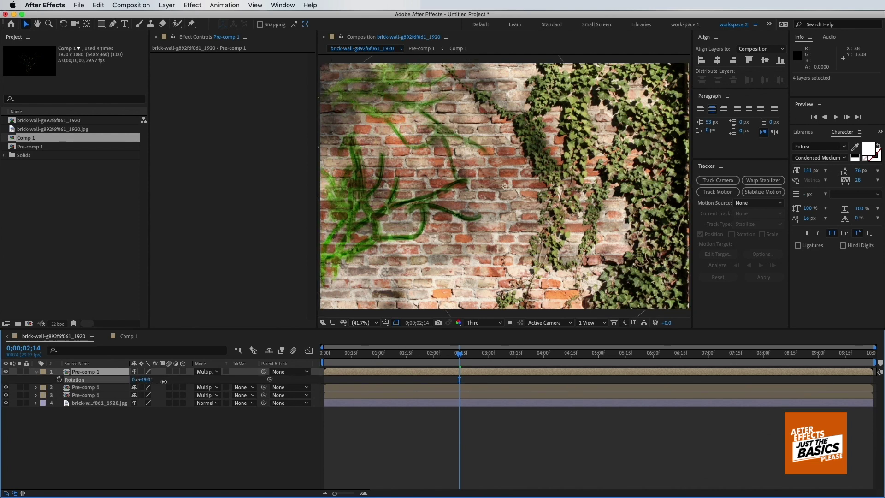
pyautogui.moveTo(378, 174); pyautogui.dragTo(478, 258)
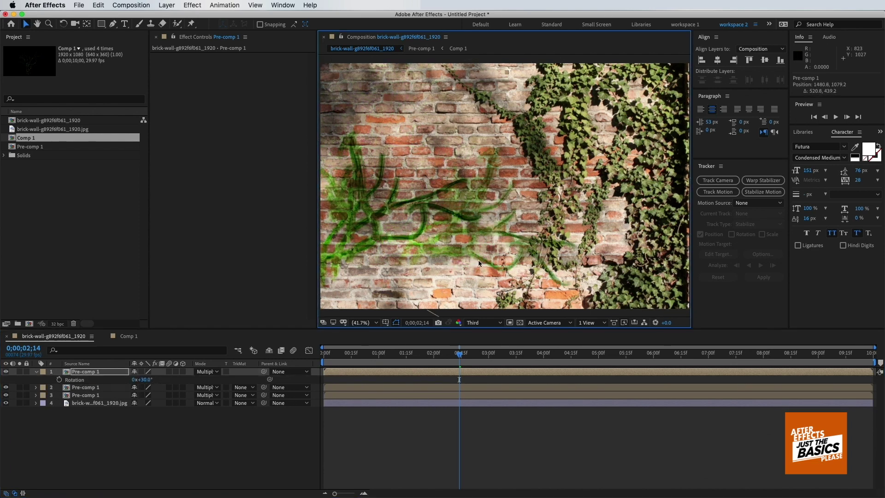
pyautogui.press('r')
pyautogui.press('r')
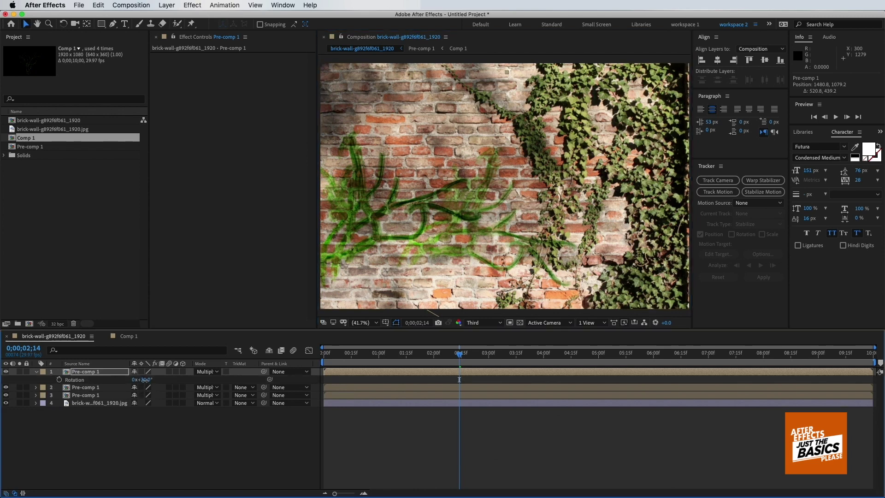
pyautogui.moveTo(141, 379); pyautogui.dragTo(154, 384)
pyautogui.moveTo(553, 240)
pyautogui.mouseDown()
pyautogui.moveTo(584, 228)
pyautogui.moveTo(428, 196)
pyautogui.mouseUp()
# Step: Shrink that copy to 67%, shift it up-left, and delay its start by about 20 frames
pyautogui.press('y')
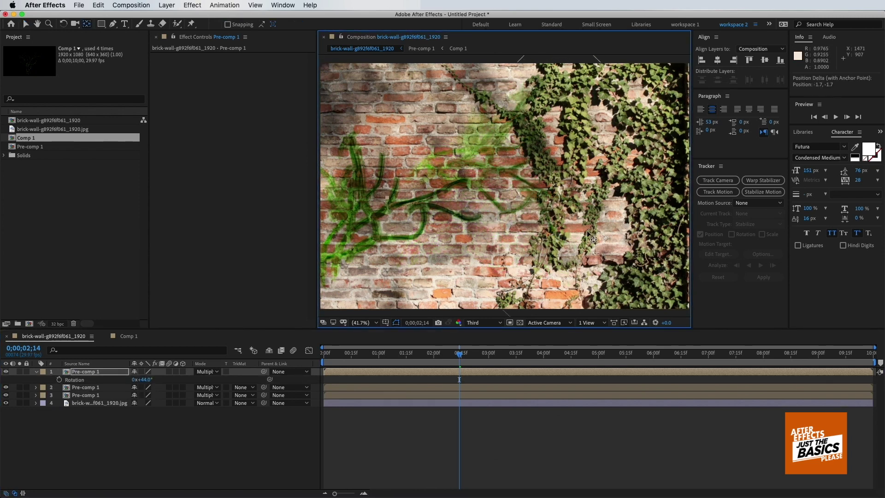
pyautogui.press('v')
pyautogui.moveTo(507, 205); pyautogui.dragTo(503, 255)
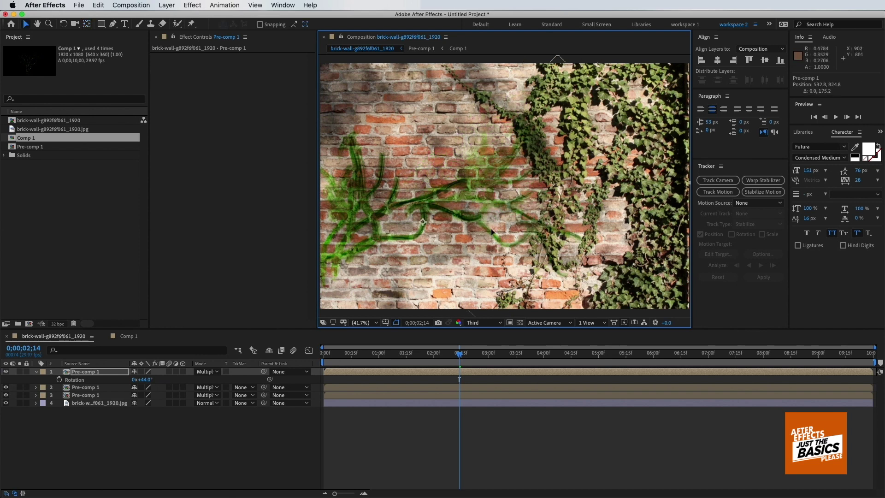
pyautogui.press('s')
pyautogui.moveTo(158, 379); pyautogui.dragTo(143, 379)
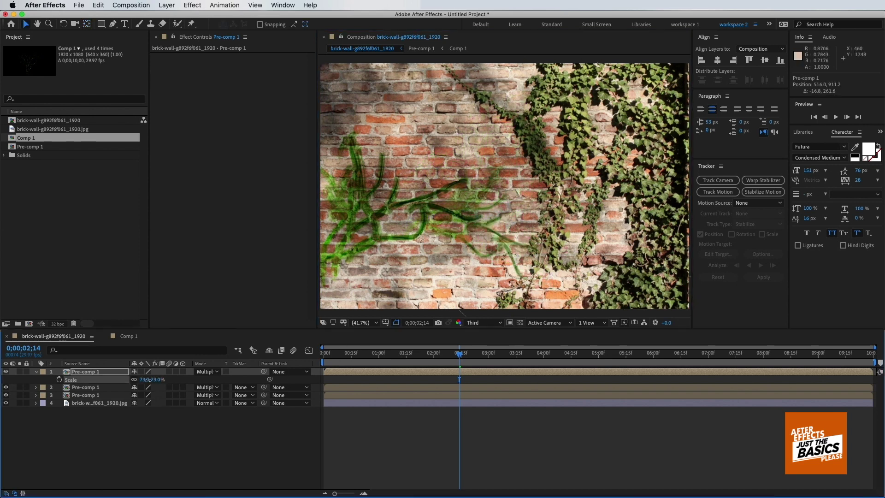
pyautogui.moveTo(446, 227); pyautogui.dragTo(421, 187)
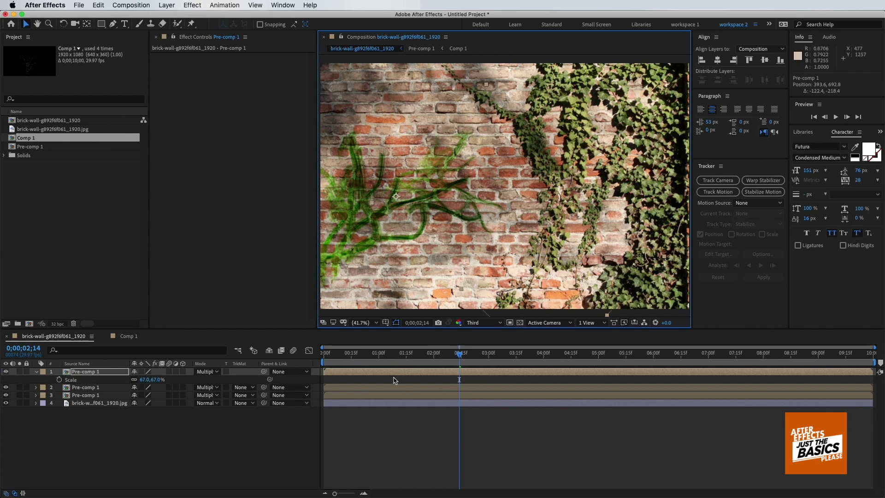
pyautogui.moveTo(374, 375); pyautogui.dragTo(409, 376)
# Step: Duplicate it again, move the copy up-right, rotate it 20°, and start it at 0;00;01;11
pyautogui.hotkey('ctrl', 'd')
pyautogui.moveTo(447, 224); pyautogui.dragTo(501, 208)
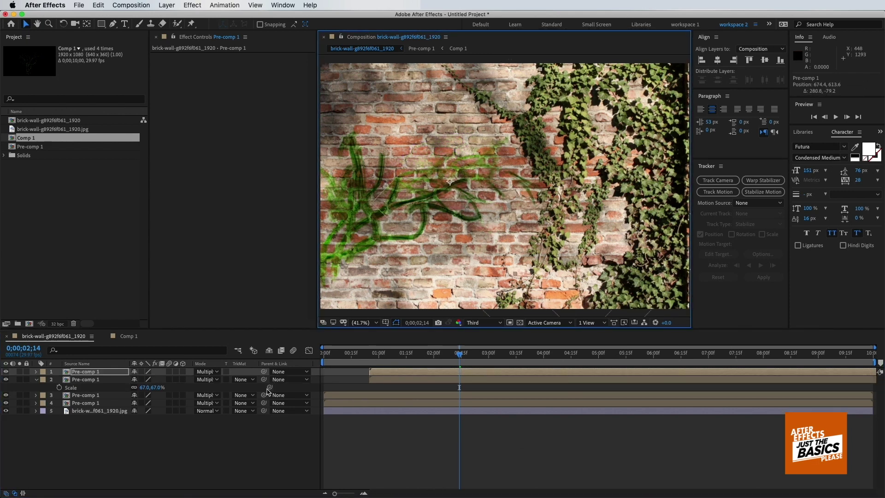
pyautogui.press('r')
pyautogui.moveTo(138, 379); pyautogui.dragTo(141, 382)
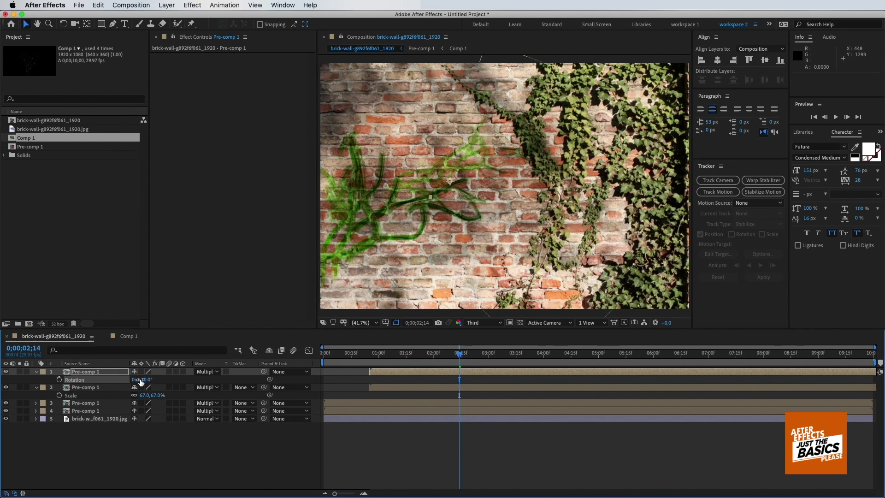
pyautogui.moveTo(400, 372); pyautogui.dragTo(504, 363)
# Step: Play back the staggered vines, deselect all layers, and scrub to around 0;00;03;24
pyautogui.press('space')
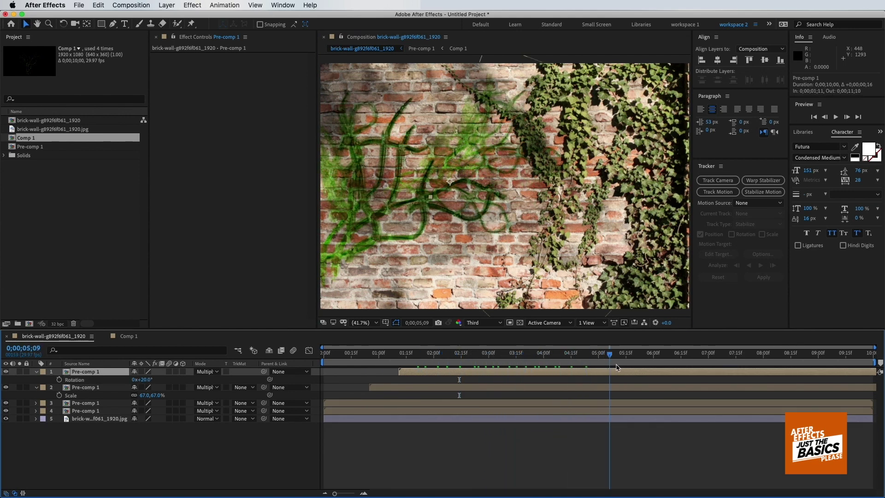
pyautogui.click(36, 371)
pyautogui.click(37, 379)
pyautogui.click(384, 353)
pyautogui.moveTo(401, 359); pyautogui.dragTo(540, 367)
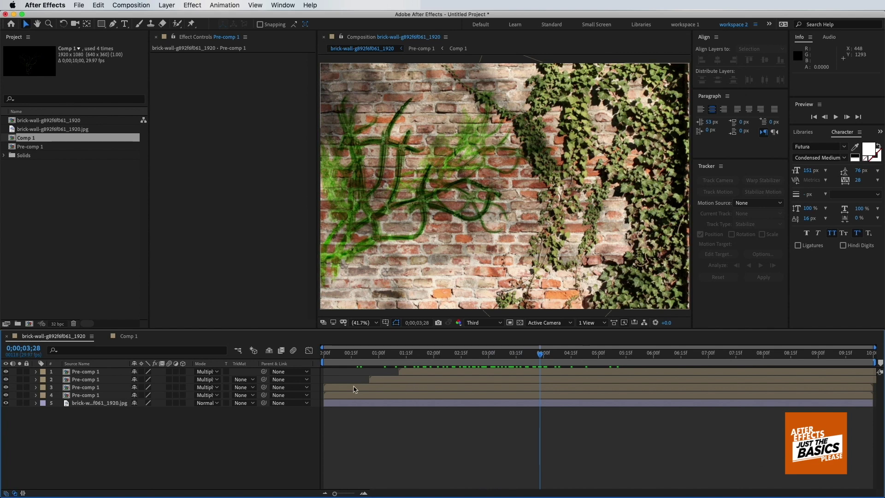
# Step: Duplicate the third vine copy, undoing a trial rotation
pyautogui.click(354, 386)
pyautogui.hotkey('ctrl', 'd')
pyautogui.press('r')
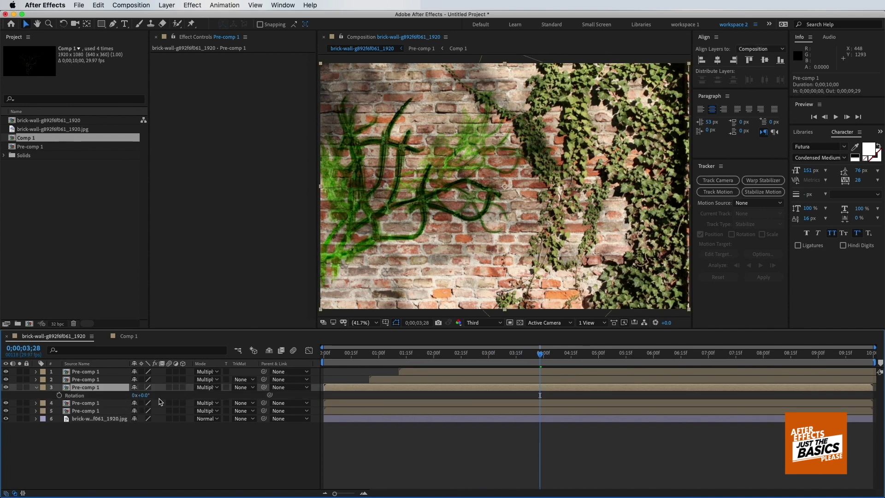
pyautogui.moveTo(146, 399); pyautogui.dragTo(175, 399)
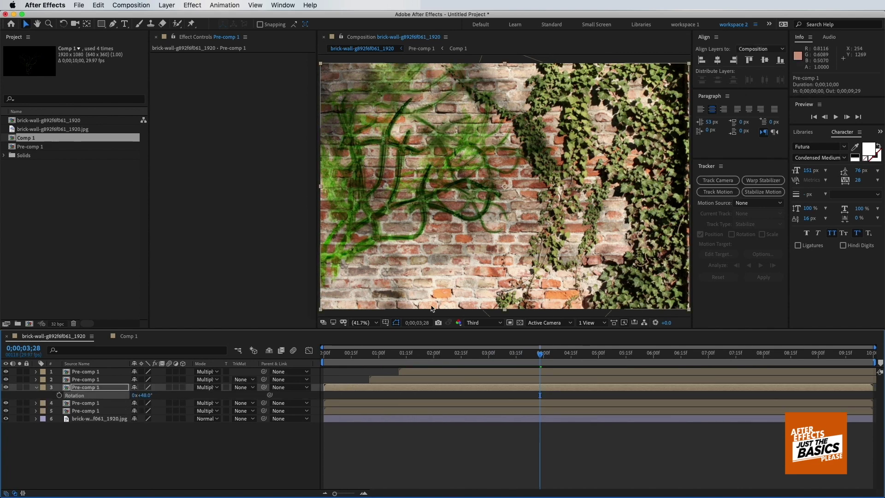
pyautogui.hotkey('ctrl', 'z')
# Step: Move the new copy's anchor point left, rotate it to 49°, and shift it down-right
pyautogui.press('y')
pyautogui.moveTo(505, 187); pyautogui.dragTo(372, 190)
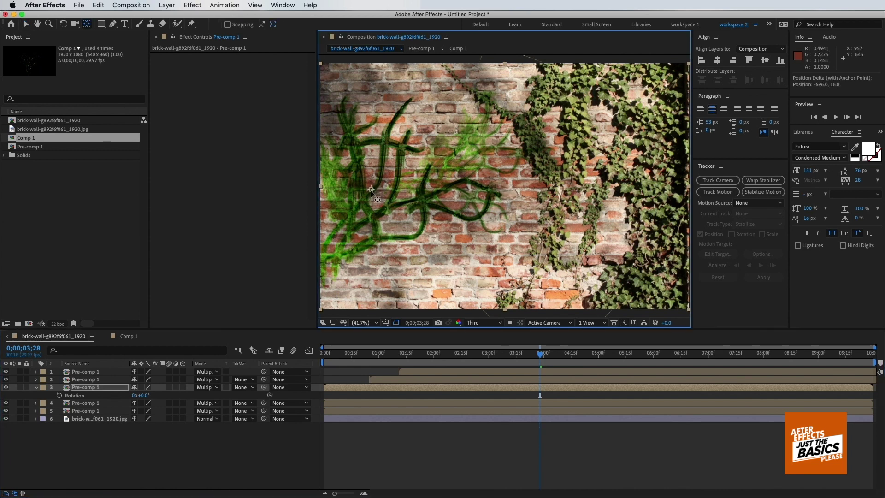
pyautogui.press('r')
pyautogui.press('r')
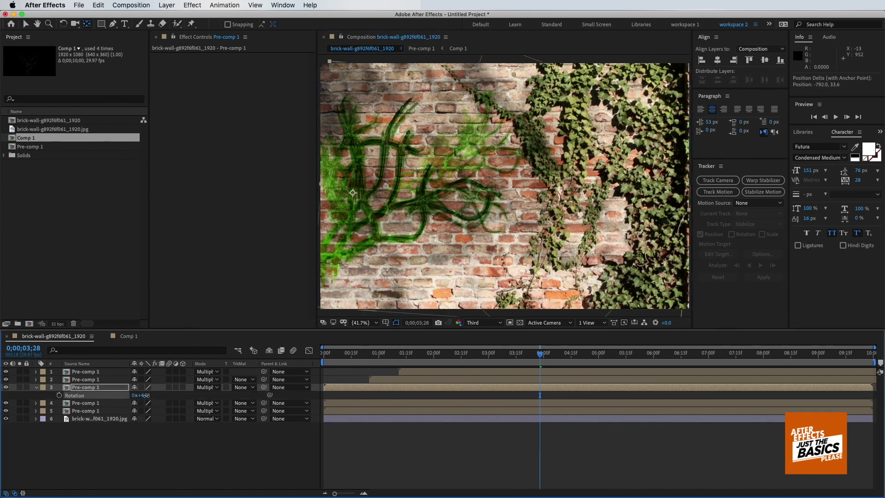
pyautogui.moveTo(141, 396); pyautogui.dragTo(166, 399)
pyautogui.press('v')
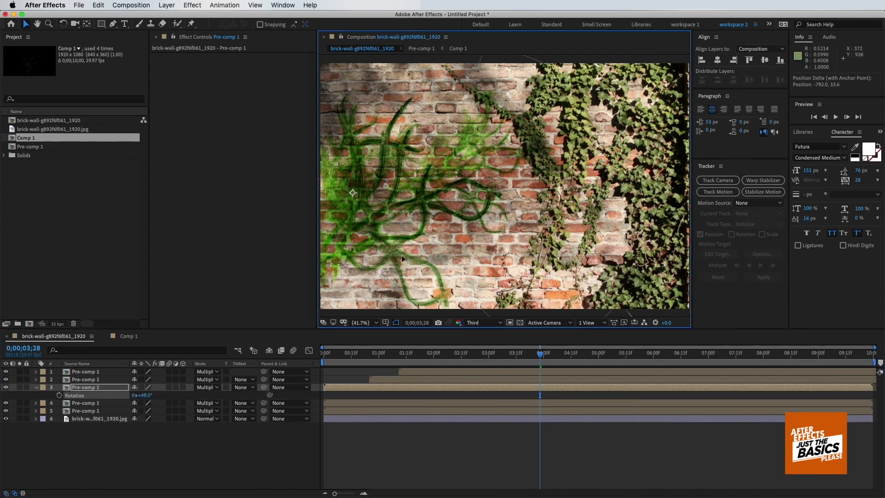
pyautogui.moveTo(353, 212); pyautogui.dragTo(402, 256)
# Step: Scale that copy to 55% and start it about a second later
pyautogui.press('s')
pyautogui.moveTo(163, 395); pyautogui.dragTo(147, 396)
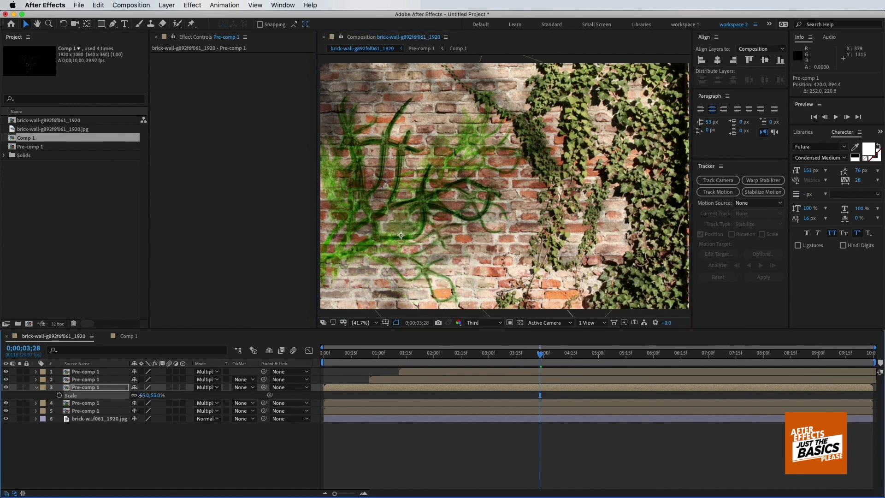
pyautogui.moveTo(417, 242); pyautogui.dragTo(397, 264)
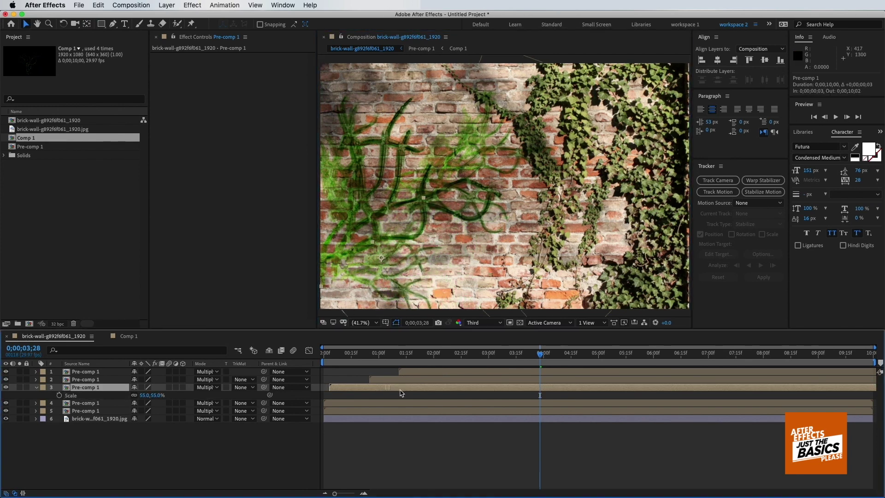
pyautogui.moveTo(383, 388); pyautogui.dragTo(451, 394)
# Step: Duplicate the delayed vine layer and set the new copy's scale to 143%
pyautogui.hotkey('ctrl', 'd')
pyautogui.hotkey('ctrl', 'd')
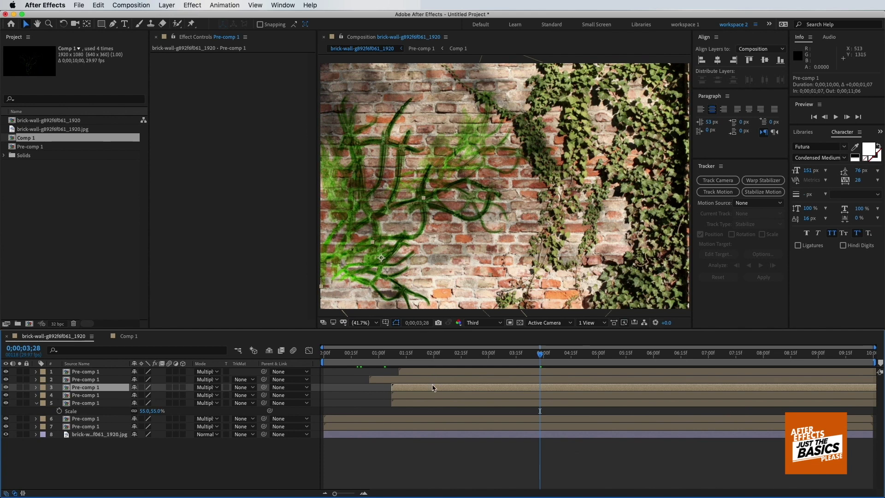
pyautogui.press('s')
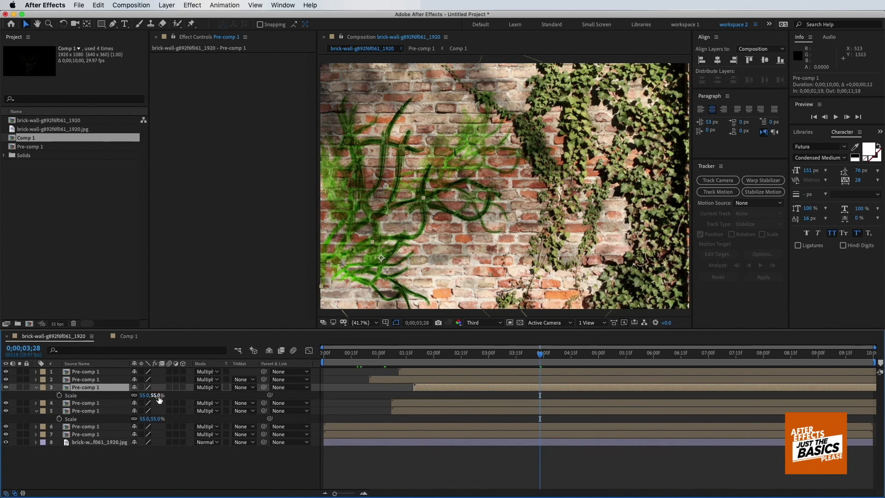
pyautogui.moveTo(157, 395)
pyautogui.mouseDown()
pyautogui.moveTo(211, 399)
pyautogui.moveTo(203, 399)
pyautogui.mouseUp()
pyautogui.moveTo(387, 295); pyautogui.dragTo(464, 318)
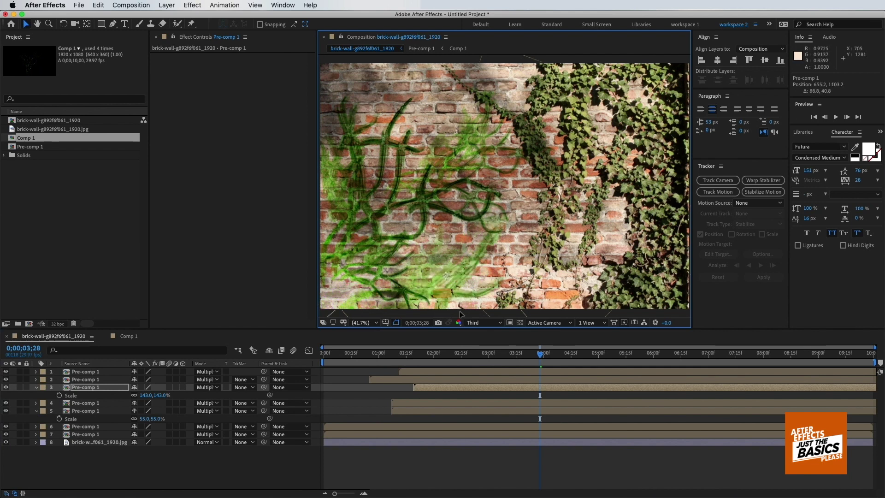
pyautogui.click(192, 5)
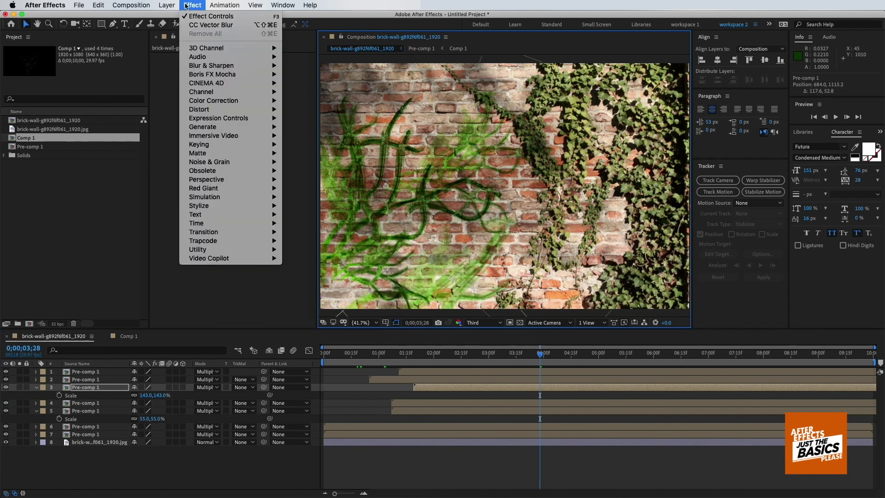
# Step: Add CC Vector Blur to the 143% copy, settling on Type Natural with Amount 72
pyautogui.click(200, 26)
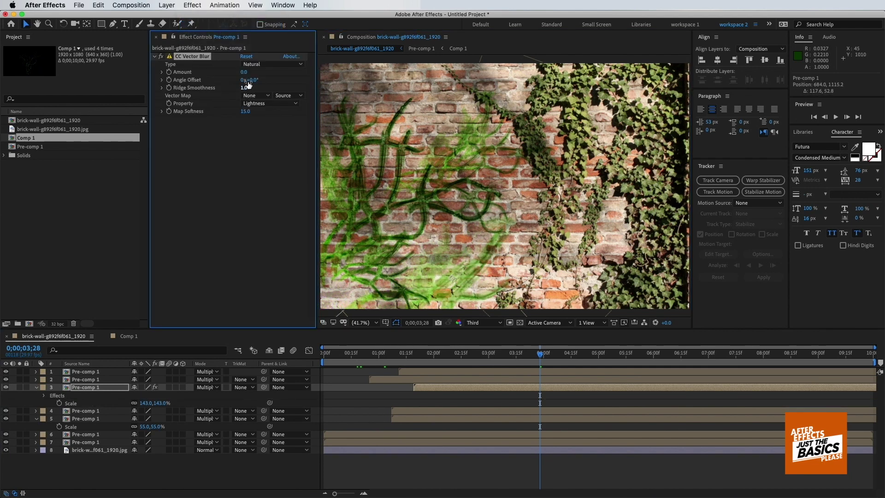
pyautogui.click(265, 64)
pyautogui.click(258, 98)
pyautogui.moveTo(257, 75); pyautogui.dragTo(292, 76)
pyautogui.click(271, 64)
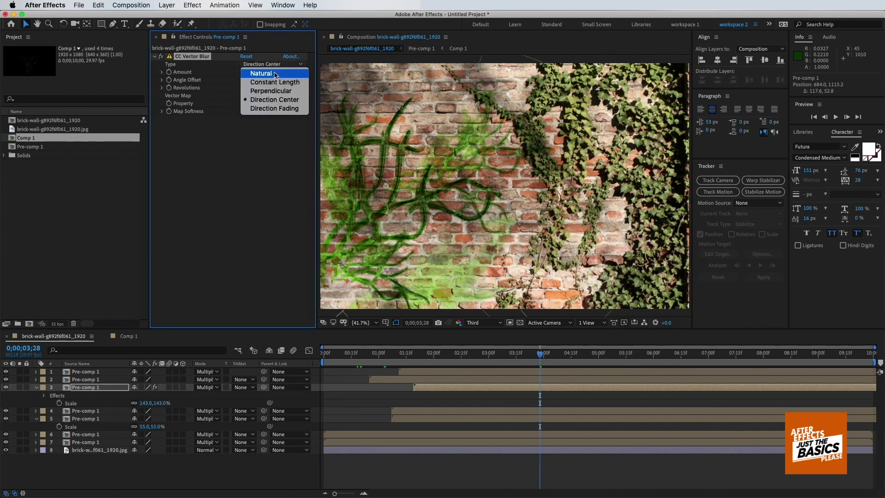
pyautogui.click(277, 89)
pyautogui.click(265, 64)
pyautogui.click(258, 69)
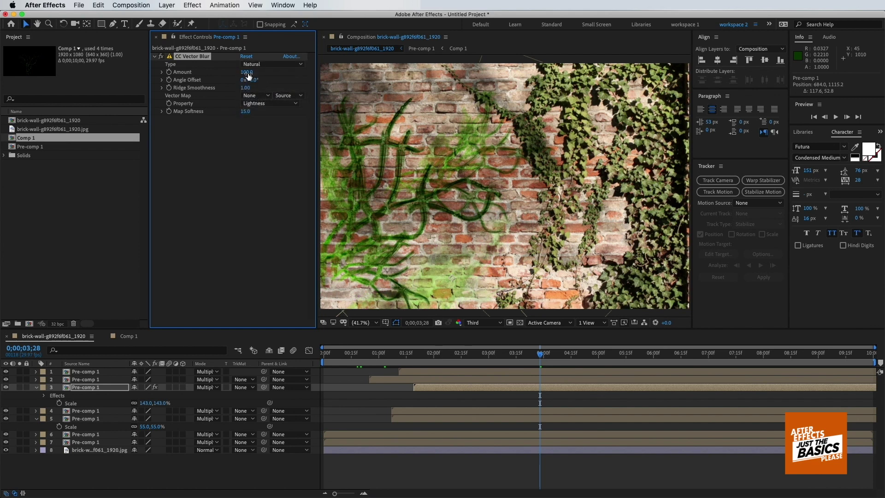
pyautogui.moveTo(226, 77); pyautogui.dragTo(252, 79)
# Step: Make two more copies of the blurred vine layer and select all three blurred copies
pyautogui.hotkey('ctrl', 'd')
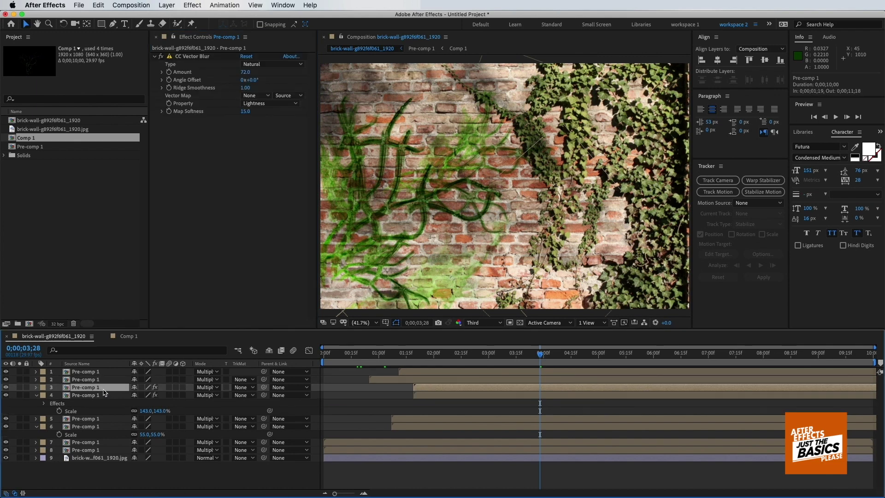
pyautogui.hotkey('ctrl', 'd')
pyautogui.moveTo(436, 362); pyautogui.dragTo(662, 330)
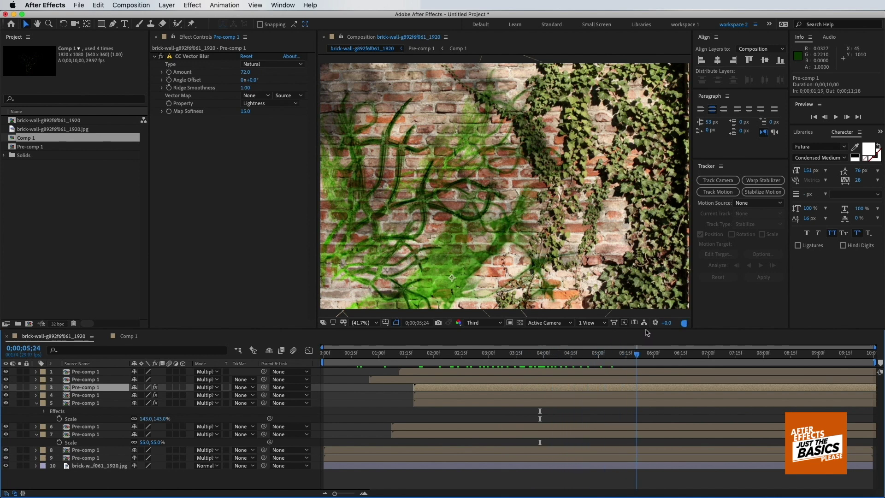
pyautogui.click(36, 403)
pyautogui.click(100, 403)
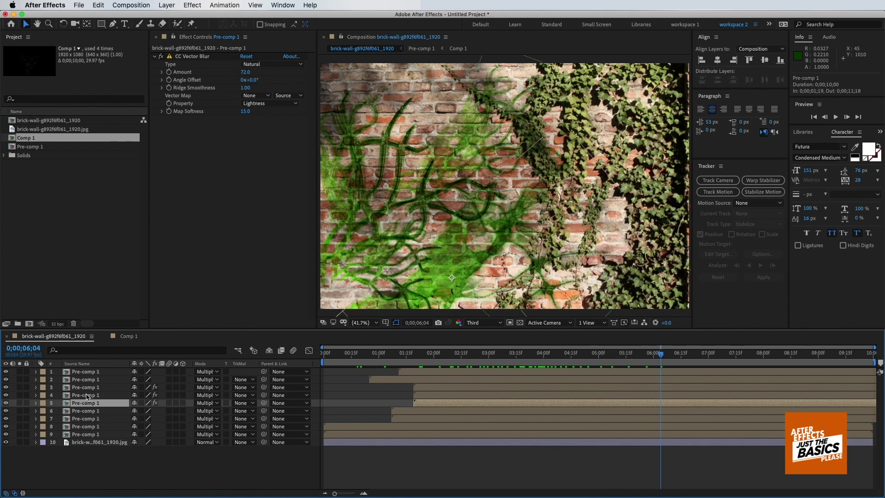
pyautogui.click(92, 387)
pyautogui.keyDown('shift'); pyautogui.click(92, 402); pyautogui.keyUp('shift')
pyautogui.doubleClick(6, 388)
# Step: Try Hard Light and Vivid Light on the three copies, revert to Multiply, and nudge them lower
pyautogui.click(205, 394)
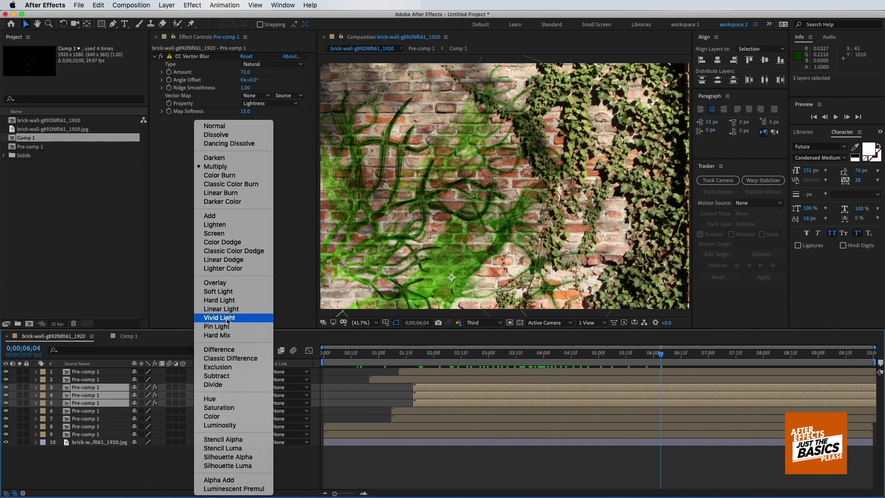
pyautogui.click(232, 301)
pyautogui.click(205, 394)
pyautogui.click(230, 316)
pyautogui.press('super+z')
pyautogui.press('super+z')
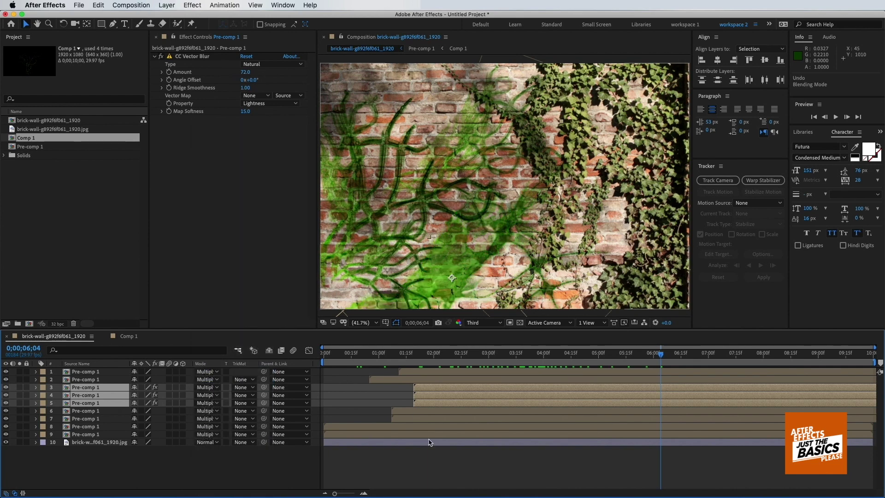
pyautogui.moveTo(451, 278); pyautogui.dragTo(455, 274)
# Step: Duplicate the three blurred copies, move them to the top toward the upper left, starting at 2;23
pyautogui.click(466, 353)
pyautogui.press('space')
pyautogui.press('space')
pyautogui.press('super+d')
pyautogui.moveTo(97, 399); pyautogui.dragTo(99, 369)
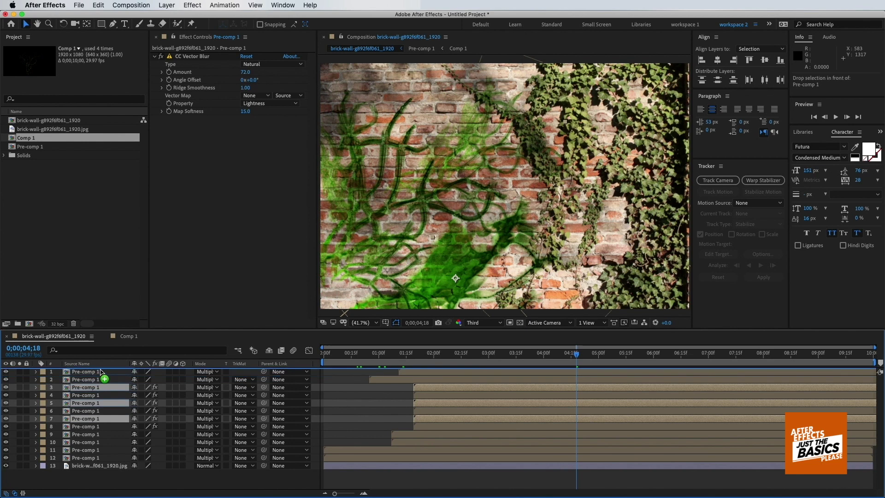
pyautogui.moveTo(462, 249)
pyautogui.mouseDown()
pyautogui.moveTo(369, 98)
pyautogui.moveTo(381, 62)
pyautogui.mouseUp()
pyautogui.moveTo(449, 376); pyautogui.dragTo(512, 375)
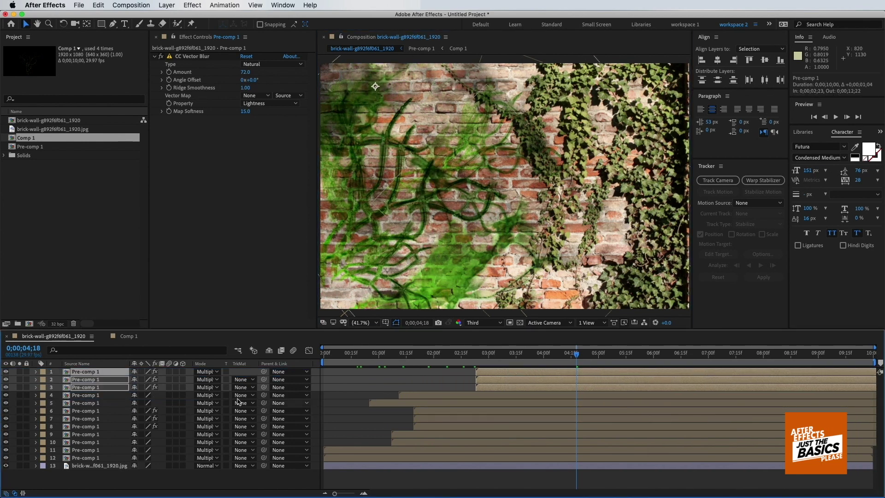
# Step: Rotate the top three copies to 97°, shift them up-right, and set preview resolution to Half
pyautogui.press('r')
pyautogui.moveTo(151, 395); pyautogui.dragTo(173, 395)
pyautogui.moveTo(334, 242)
pyautogui.mouseDown()
pyautogui.moveTo(384, 228)
pyautogui.moveTo(391, 210)
pyautogui.mouseUp()
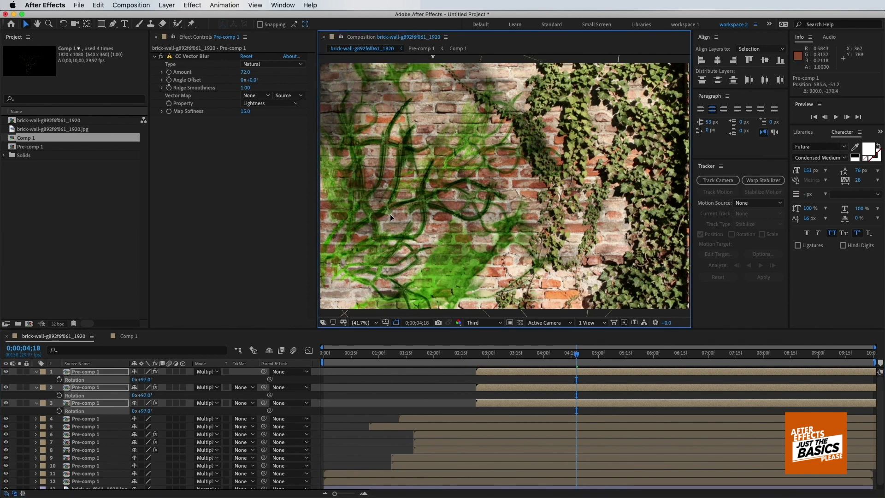
pyautogui.press('r')
pyautogui.hotkey('ctrl', 'shift', 'a')
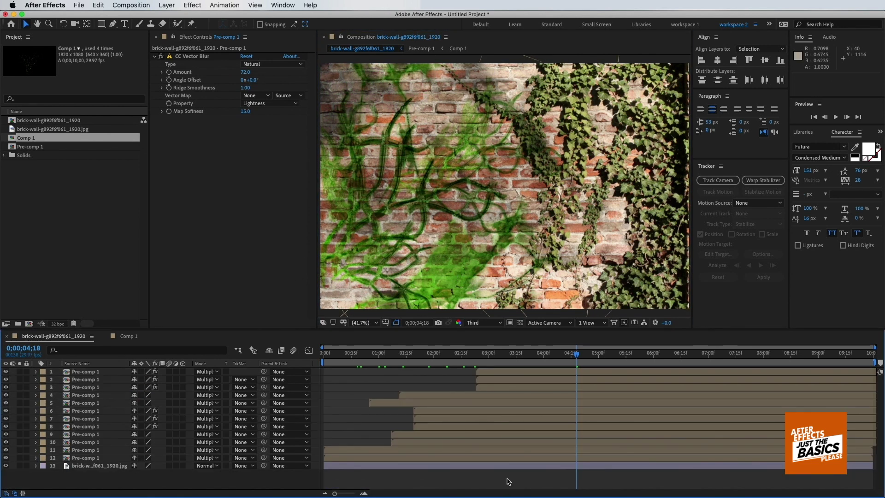
pyautogui.click(482, 322)
pyautogui.click(487, 353)
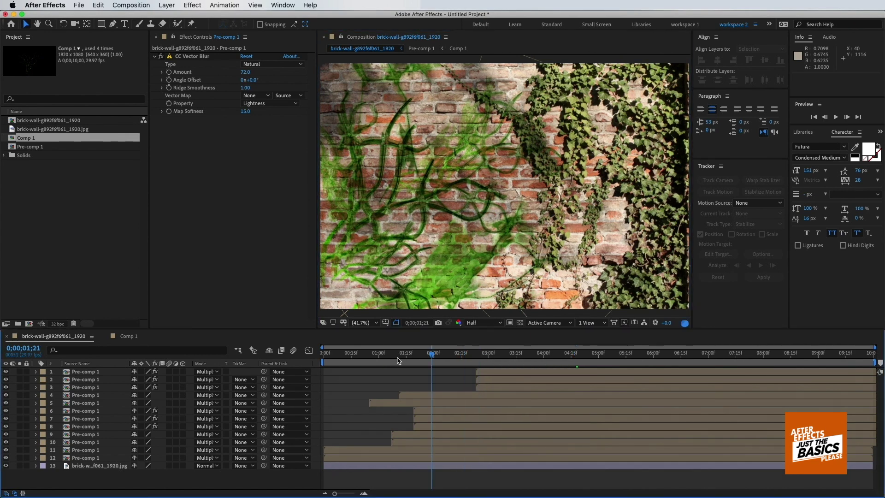
# Step: Preview part of the animation and place the playhead at 7;28
pyautogui.press('Home')
pyautogui.moveTo(611, 359); pyautogui.dragTo(692, 360)
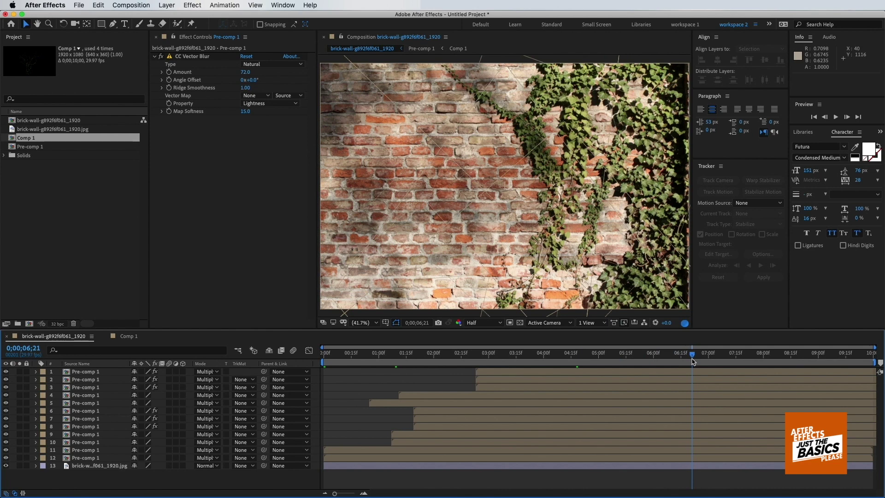
pyautogui.click(525, 357)
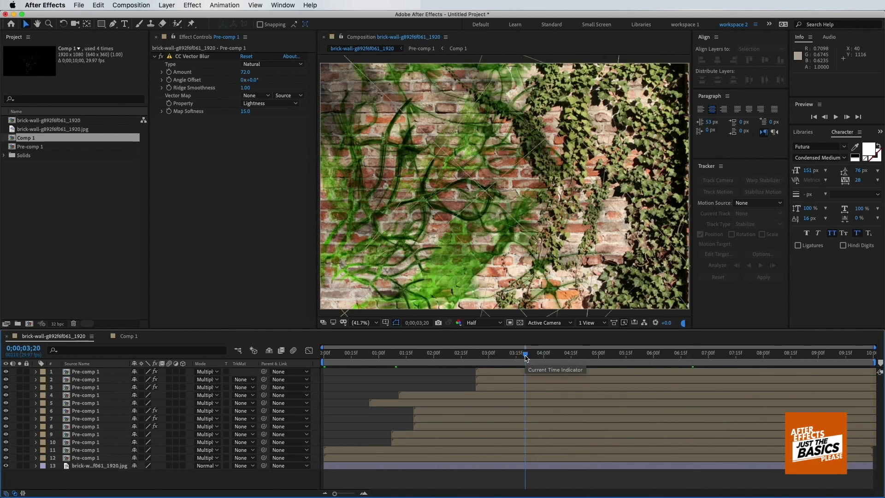
pyautogui.press('space')
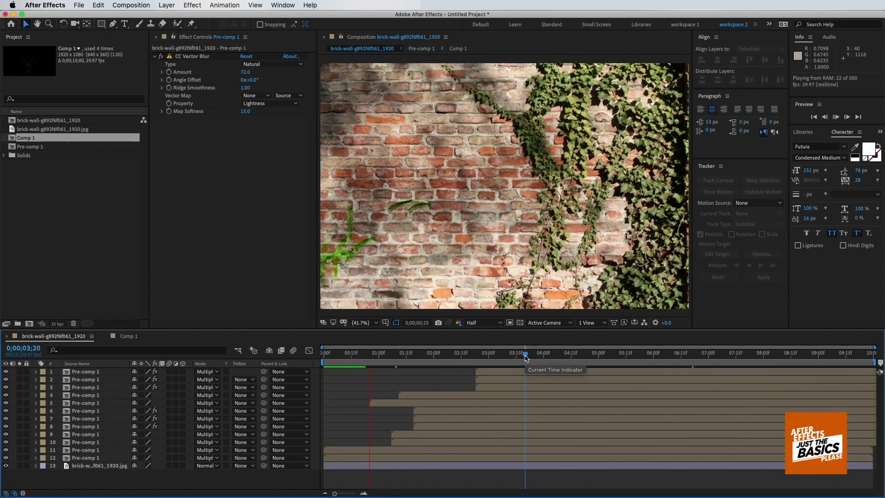
pyautogui.moveTo(525, 357); pyautogui.dragTo(696, 366)
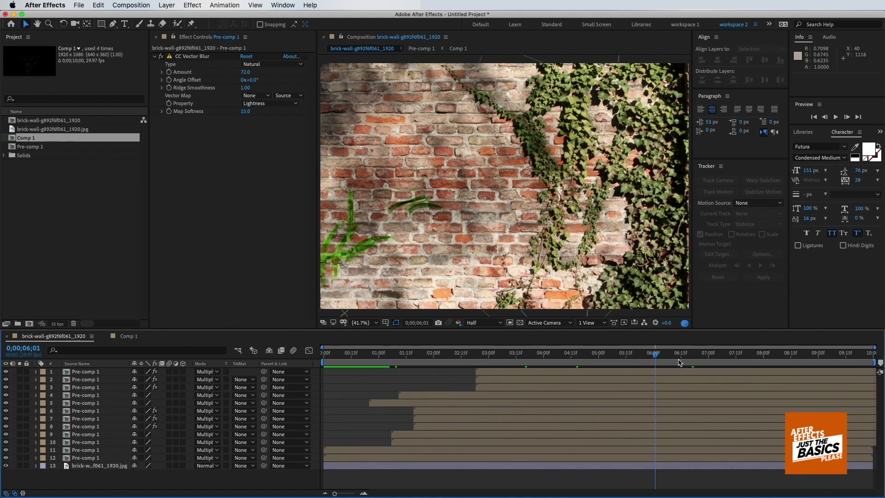
pyautogui.click(727, 361)
pyautogui.moveTo(727, 362); pyautogui.dragTo(757, 361)
# Step: Set the work area to run from the start to 7;28 and play it back
pyautogui.press('b')
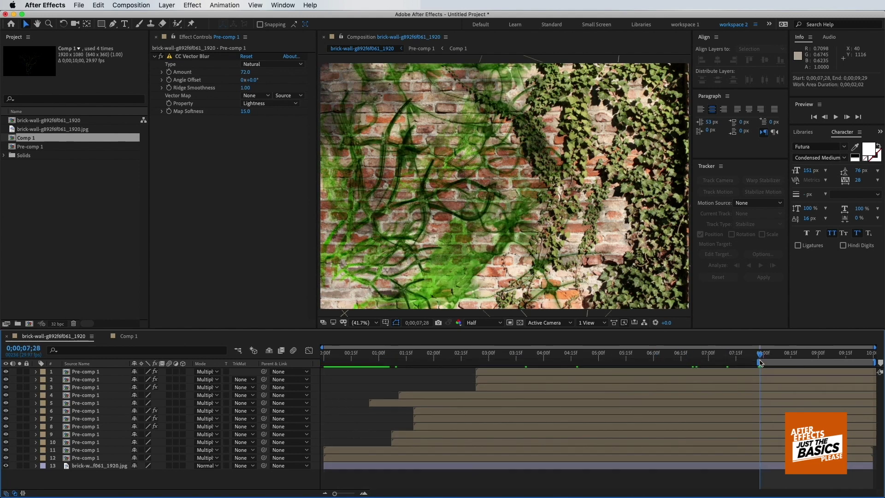
pyautogui.press('super+z')
pyautogui.press('n')
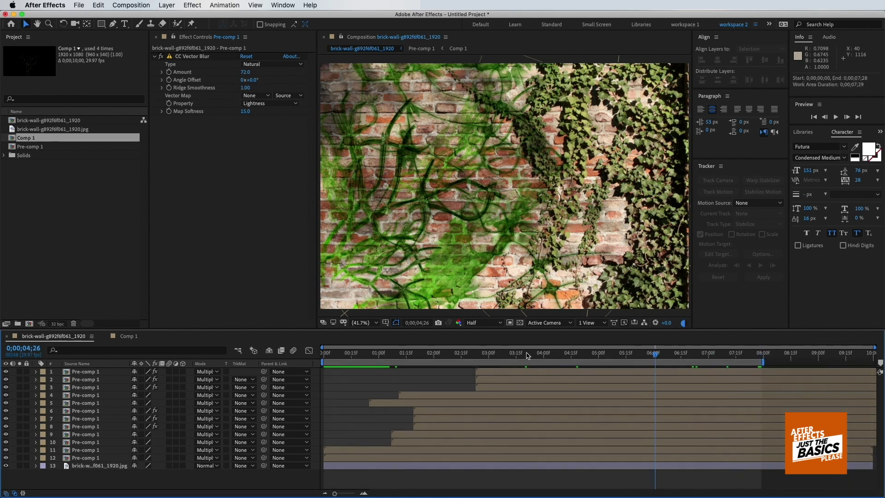
pyautogui.press('Home')
pyautogui.press('space')
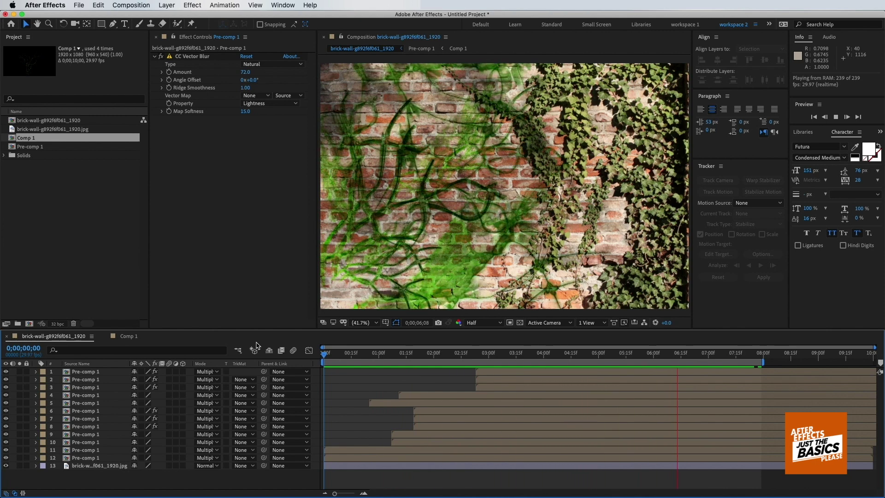
pyautogui.press('space')
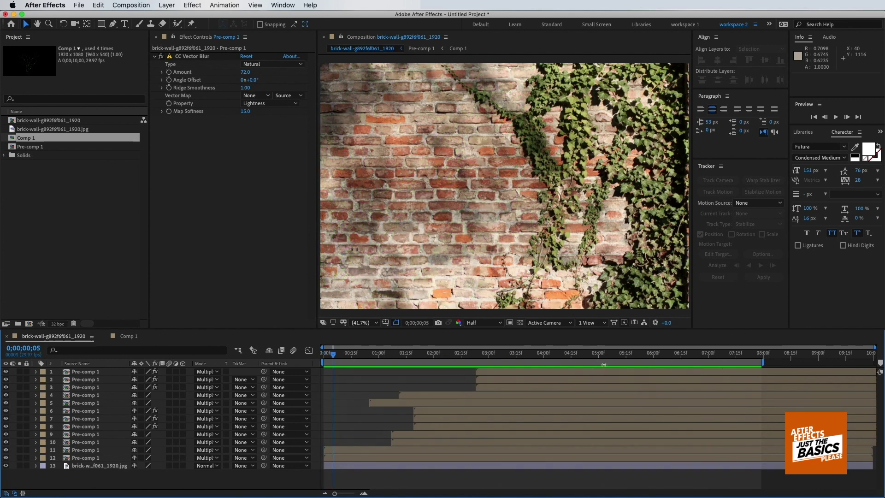
pyautogui.moveTo(620, 355); pyautogui.dragTo(706, 365)
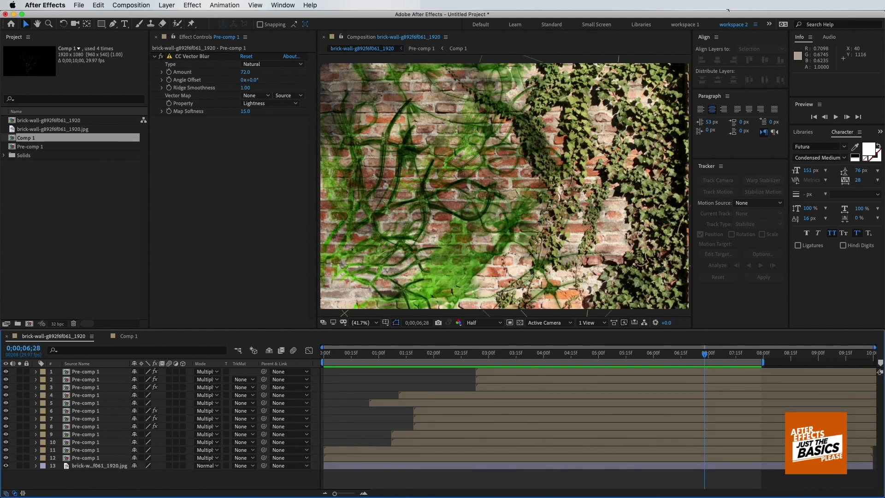